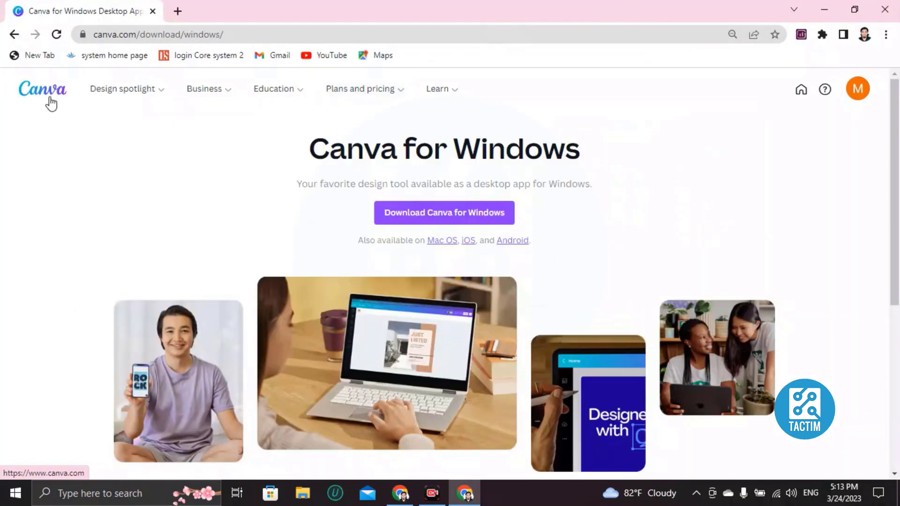
Step: Go back to the Canva home page from the Windows download page
click(51, 103)
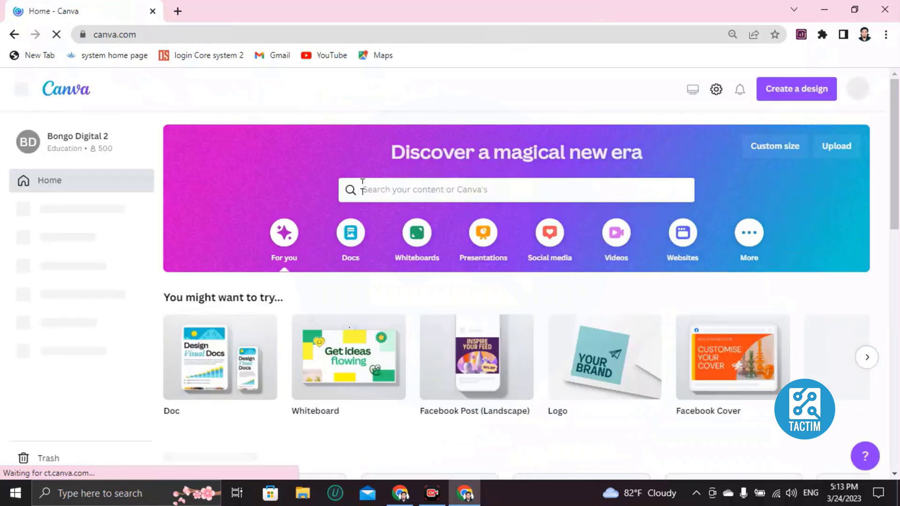
Step: Search Canva templates for 'pamphlet' and browse the 952 Pamphlet results
click(446, 187)
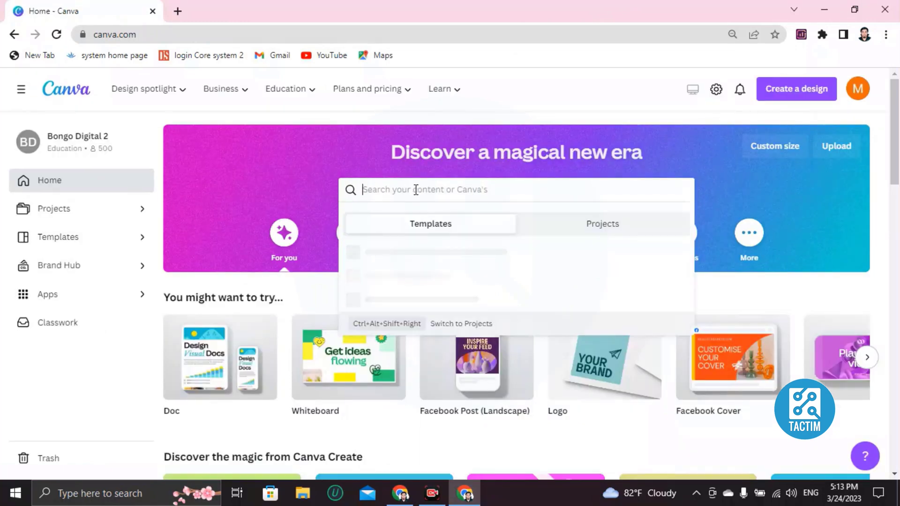
text(pamp)
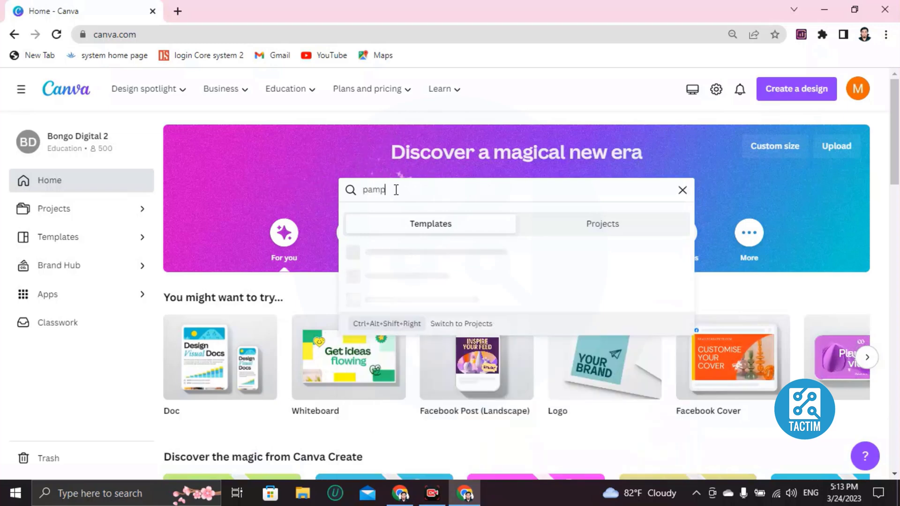
text(hlet)
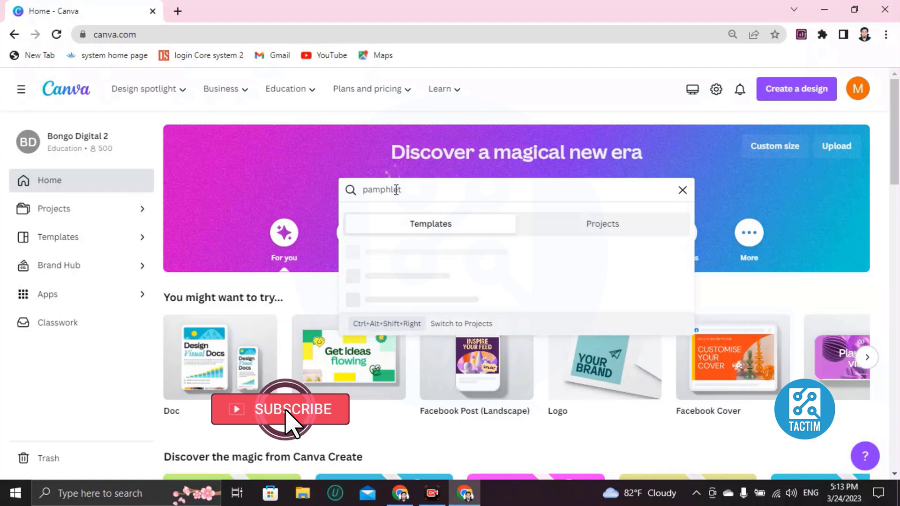
key(Return)
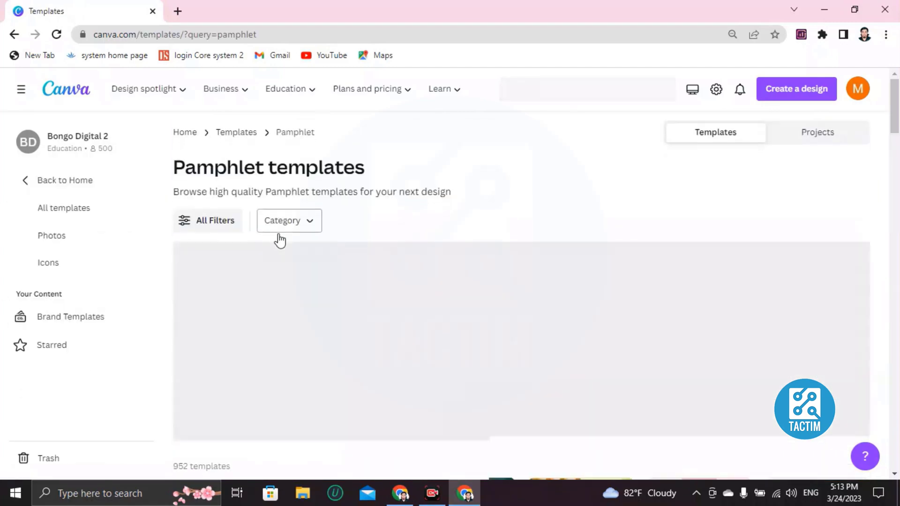
scroll(300, 253, down, 8)
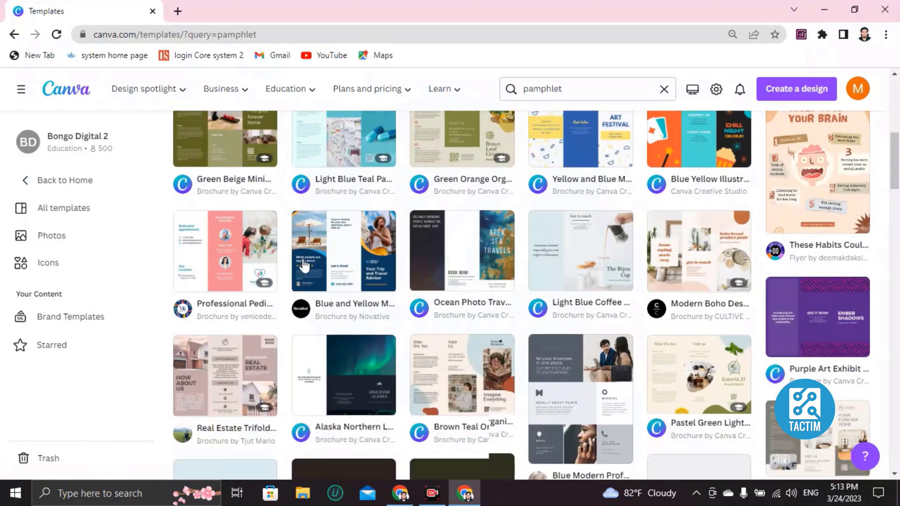
scroll(302, 262, up, 6)
scroll(302, 264, down, 10)
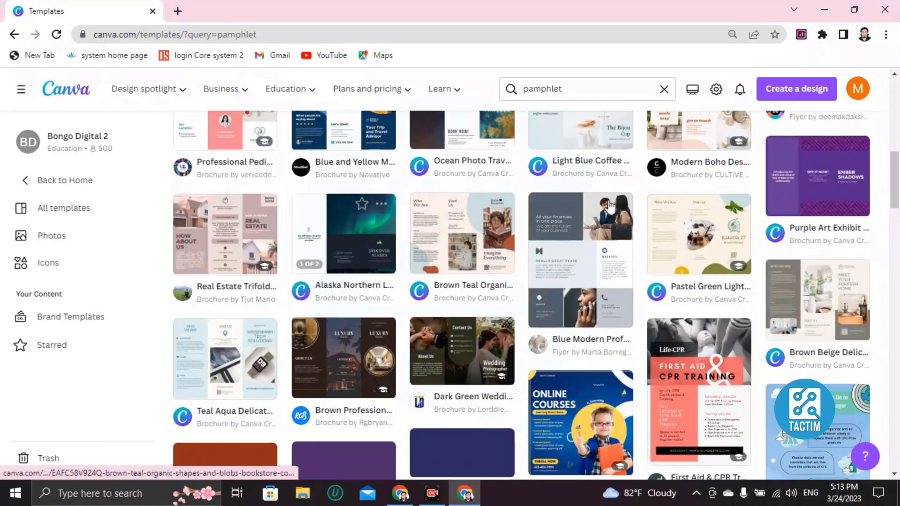
scroll(516, 154, up, 10)
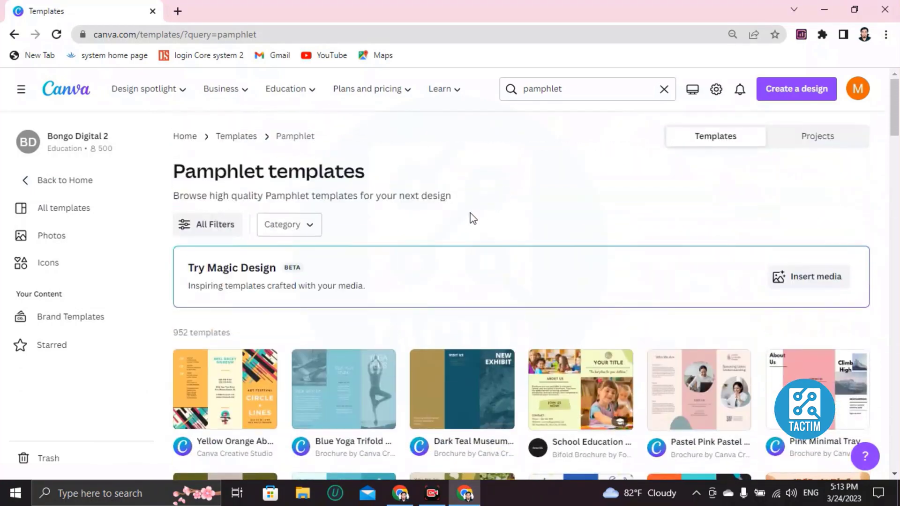
scroll(471, 218, down, 5)
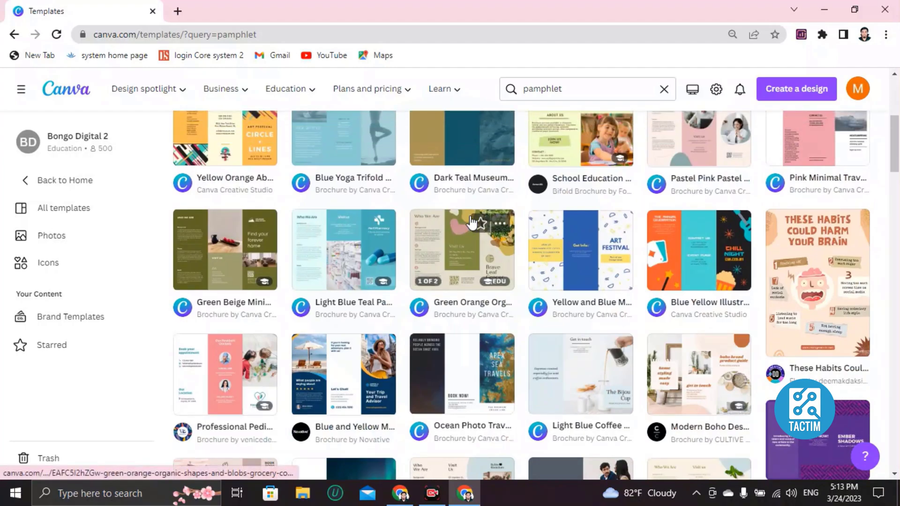
scroll(471, 224, down, 6)
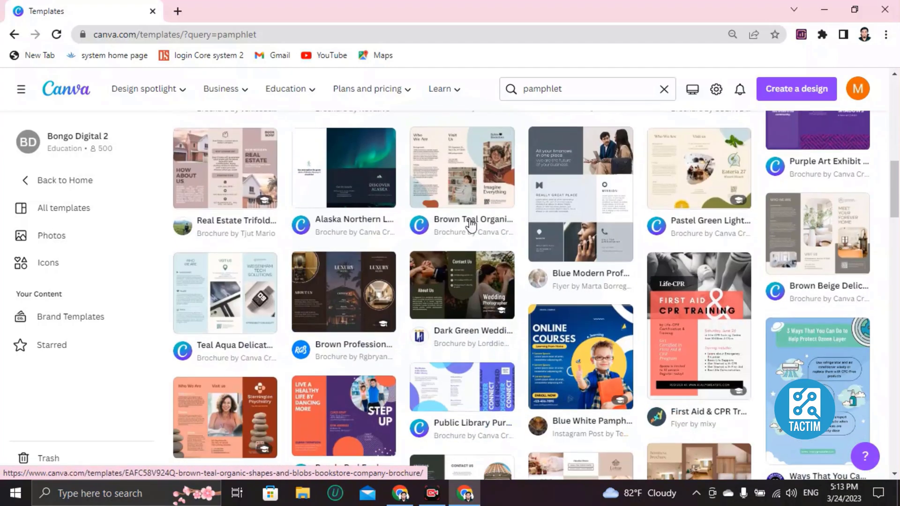
scroll(471, 225, down, 6)
scroll(454, 237, up, 12)
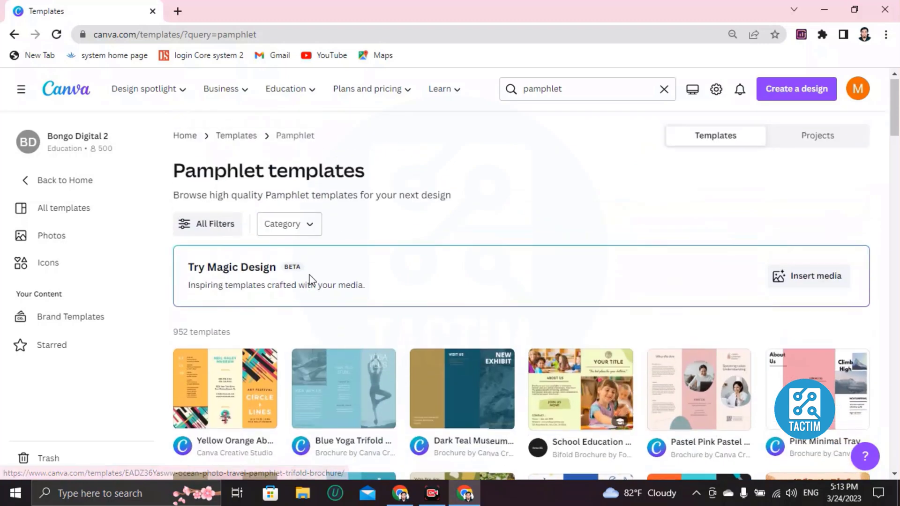
Step: Customize the Yellow Orange Abstract Lines Art Pamphlet Tri-fold Brochure template and review both pages
click(254, 382)
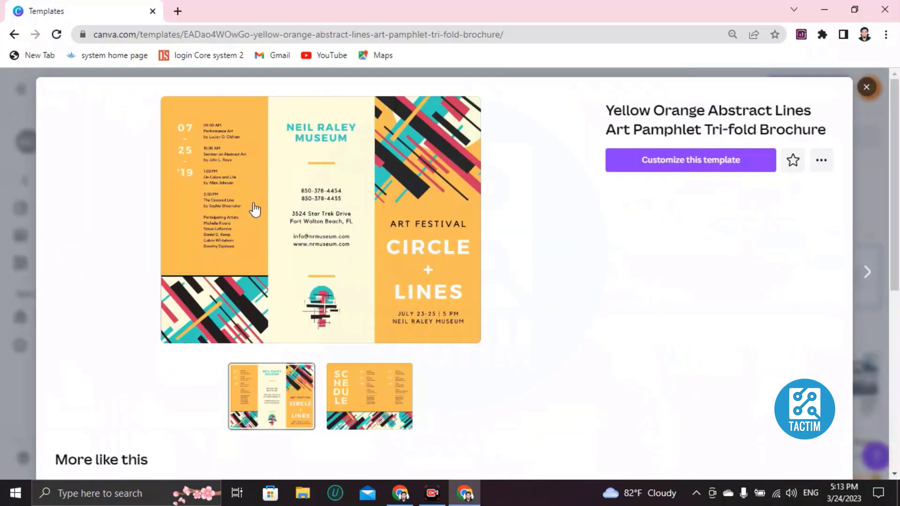
click(676, 160)
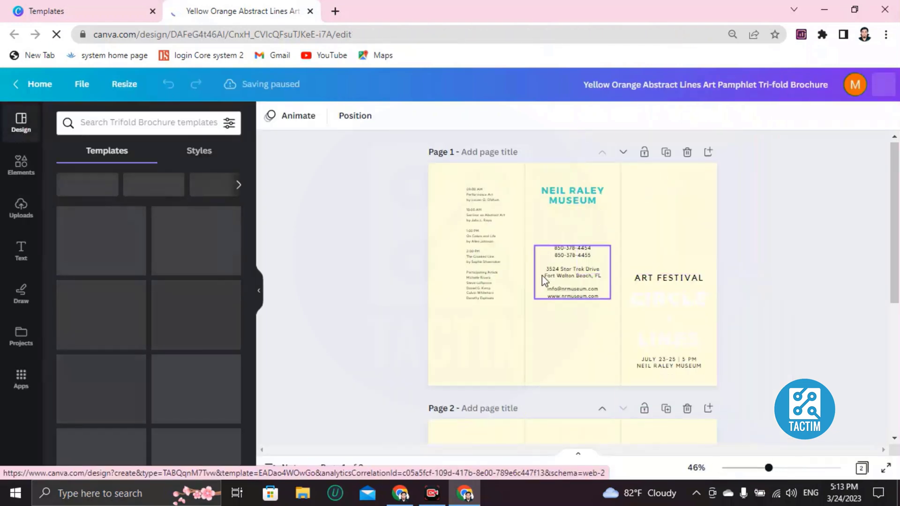
scroll(558, 249, down, 2)
scroll(558, 253, down, 4)
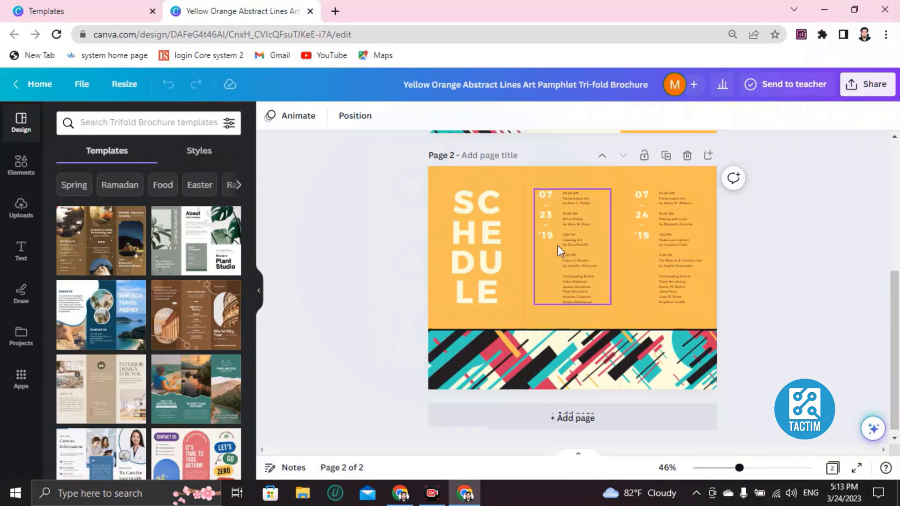
scroll(552, 255, up, 6)
scroll(520, 243, down, 1)
scroll(522, 253, down, 5)
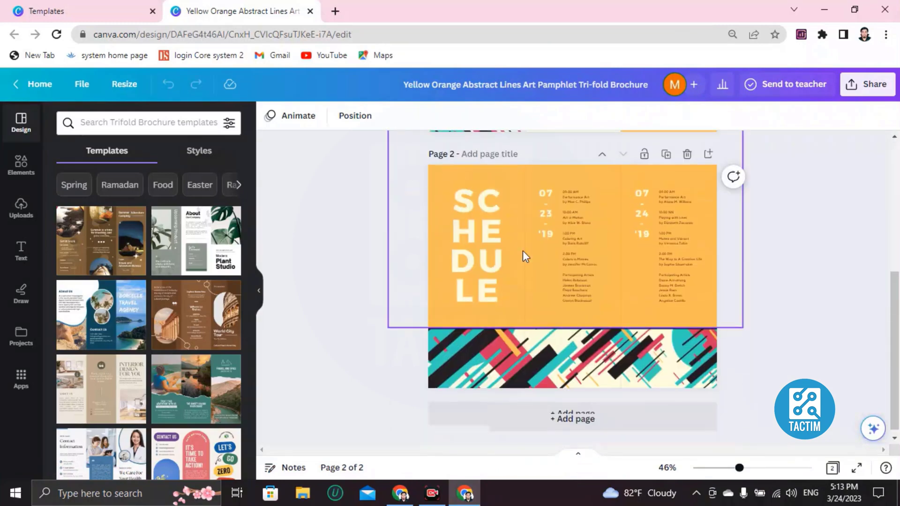
scroll(478, 239, up, 5)
scroll(507, 267, down, 5)
scroll(511, 272, up, 5)
scroll(513, 286, down, 5)
scroll(515, 234, up, 5)
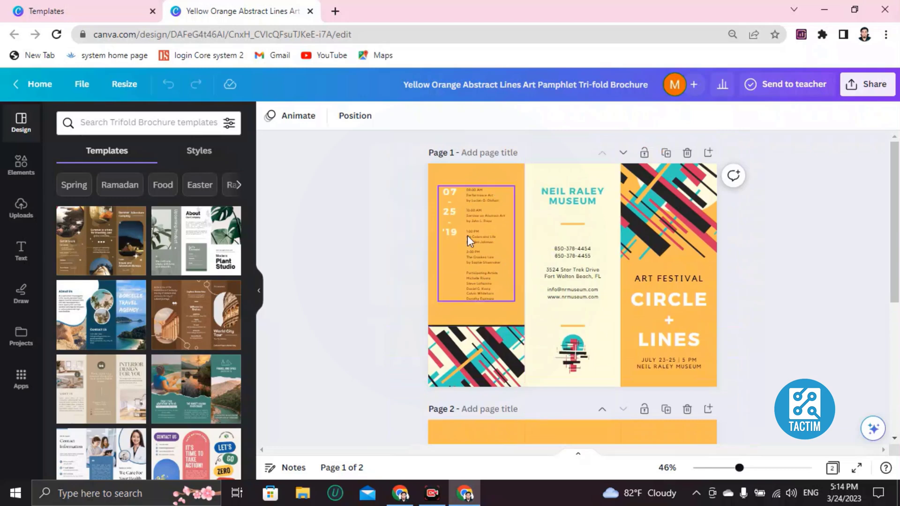
Step: Select the left panel's orange and middle panel's cream backgrounds to inspect the layout
click(514, 185)
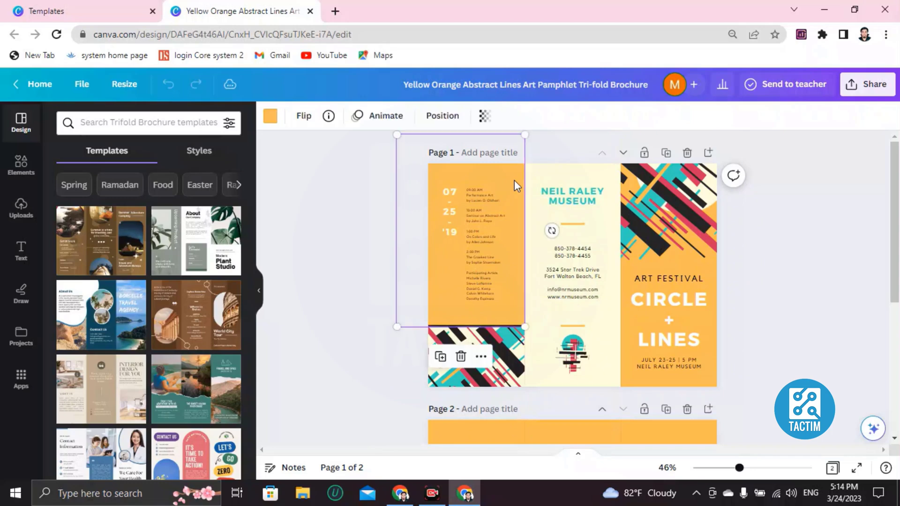
click(615, 236)
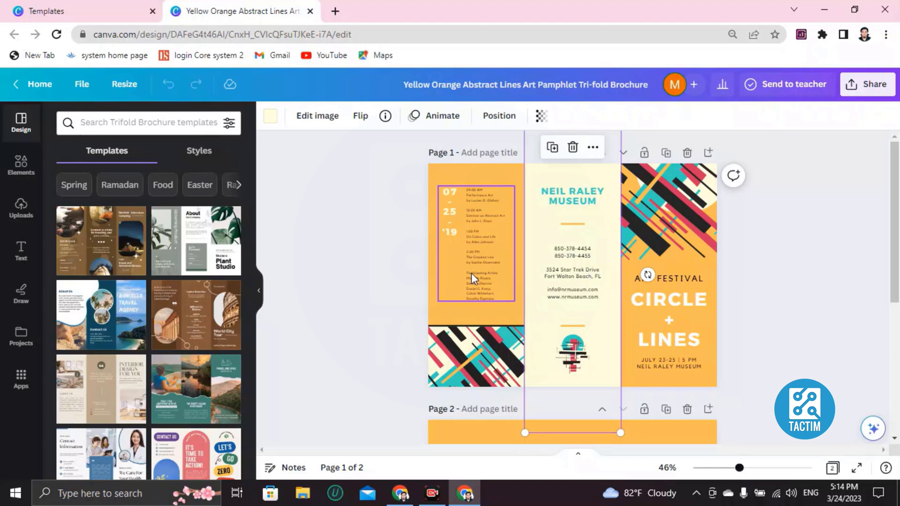
scroll(471, 273, up, 1)
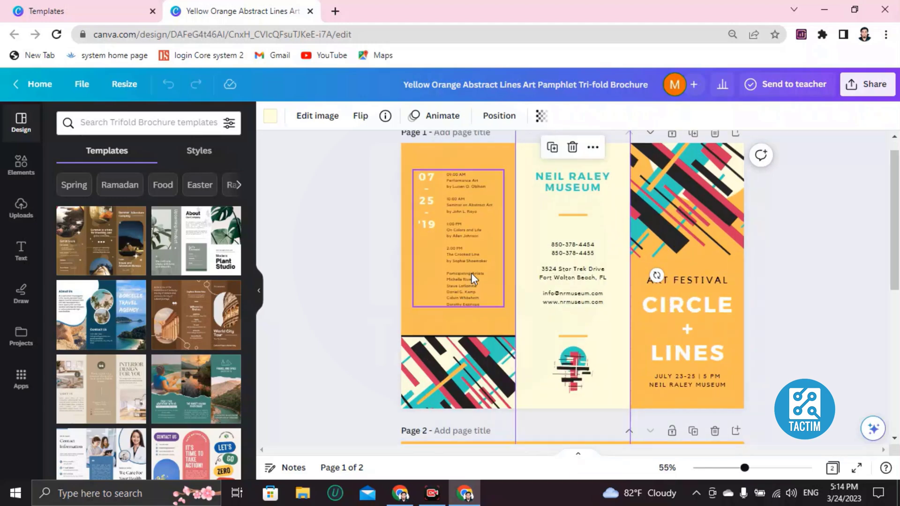
scroll(471, 273, up, 1)
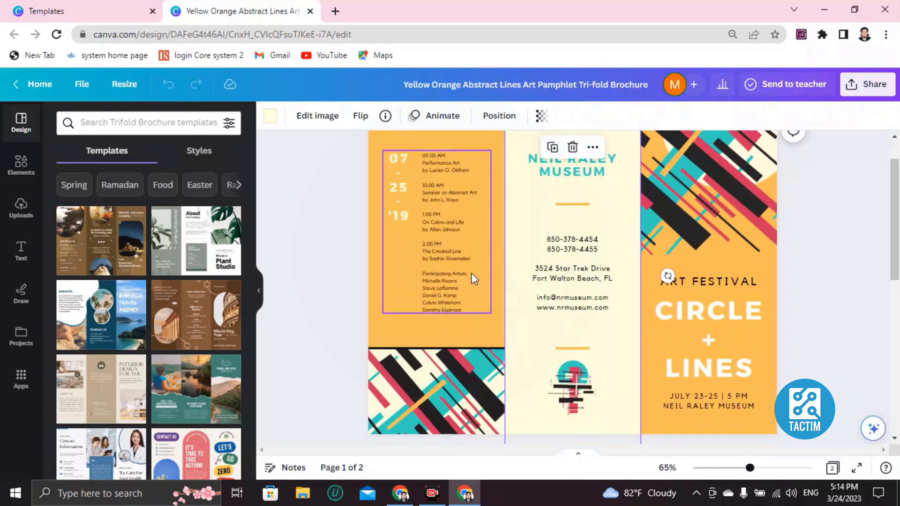
scroll(471, 272, down, 1)
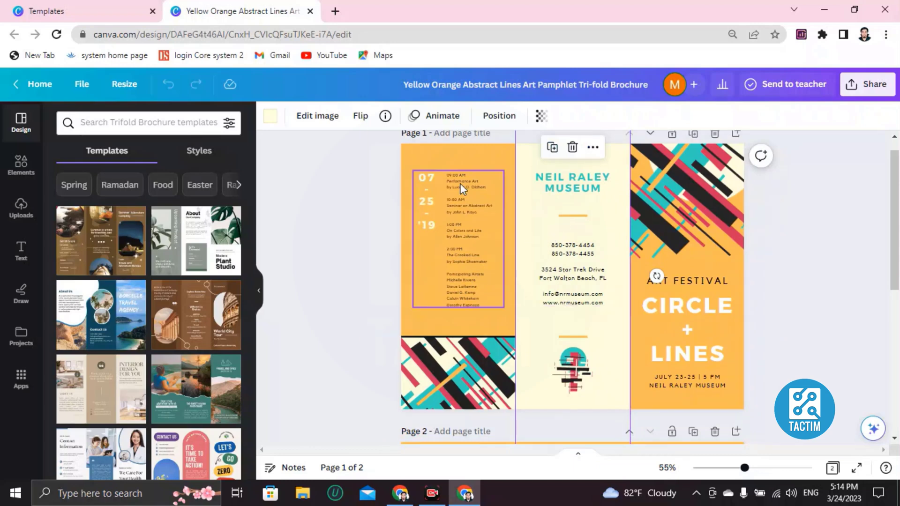
scroll(463, 205, up, 1)
Step: Edit the schedule date from 07-25-'19 to 08-12-'20
click(457, 196)
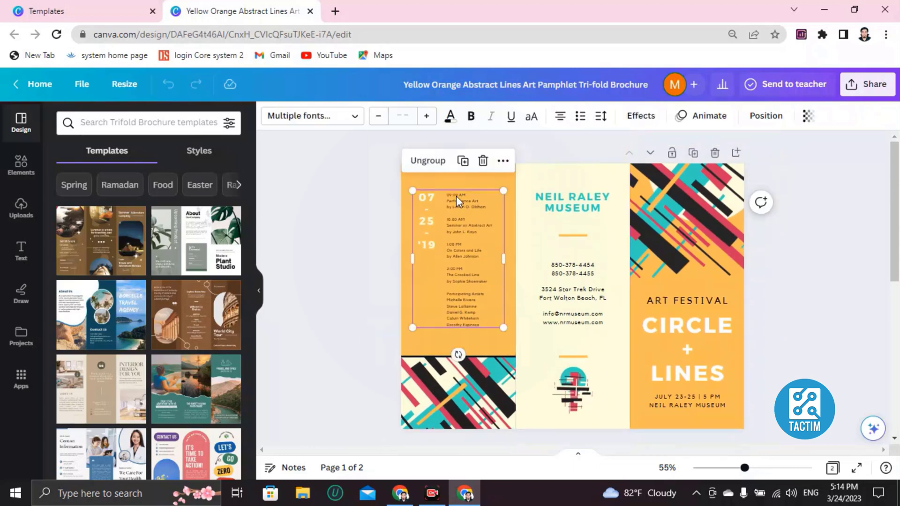
double_click(454, 201)
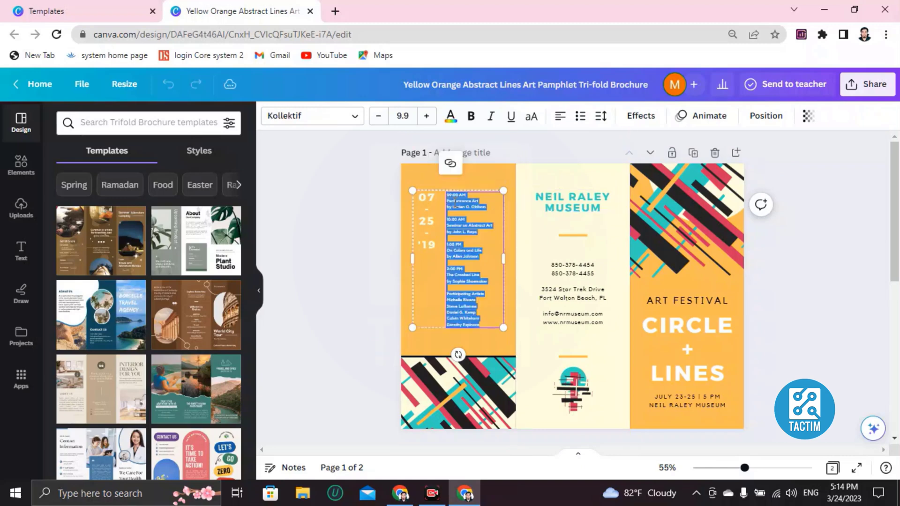
double_click(432, 206)
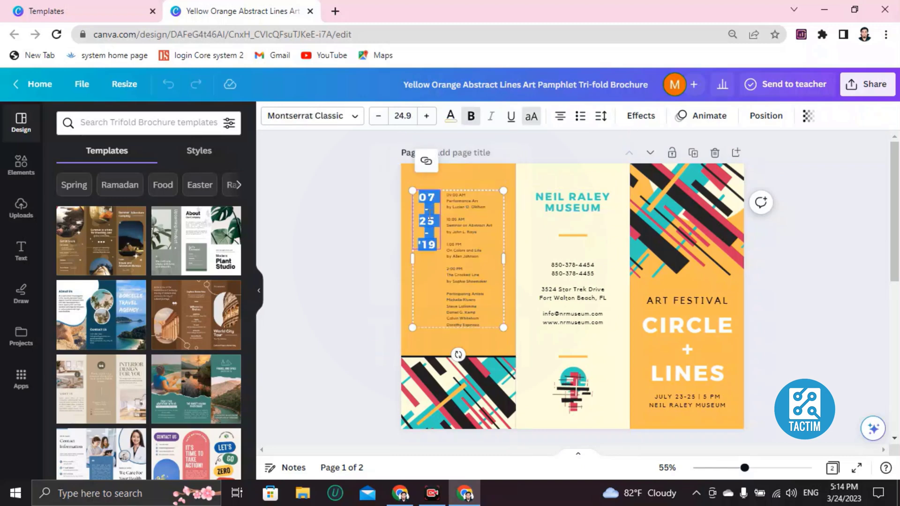
click(437, 196)
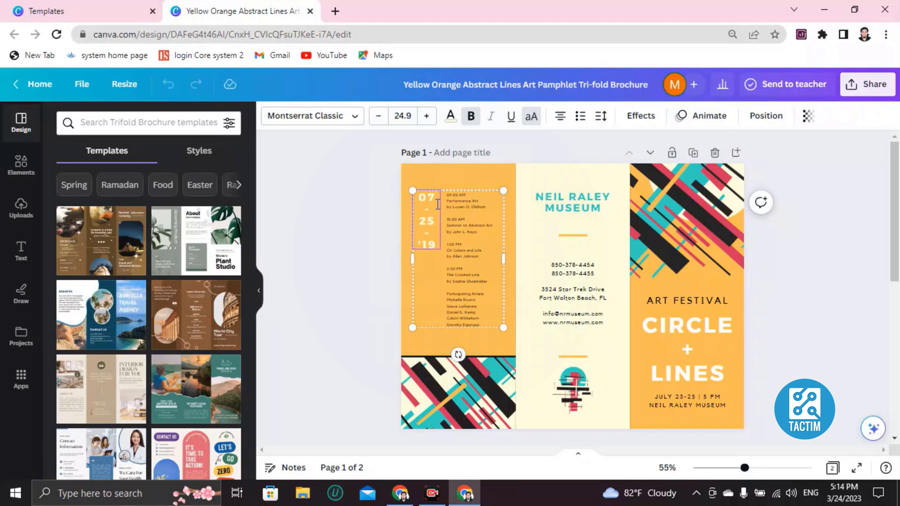
key(BackSpace)
text(12)
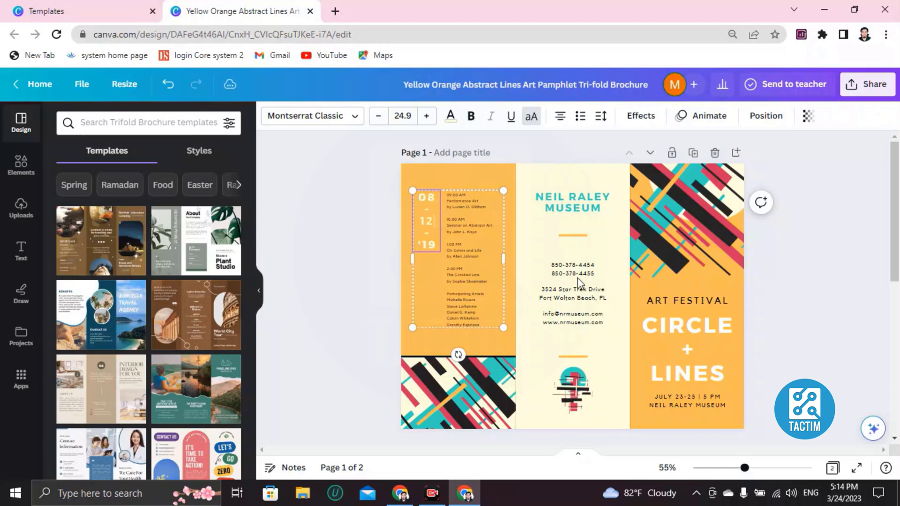
click(433, 247)
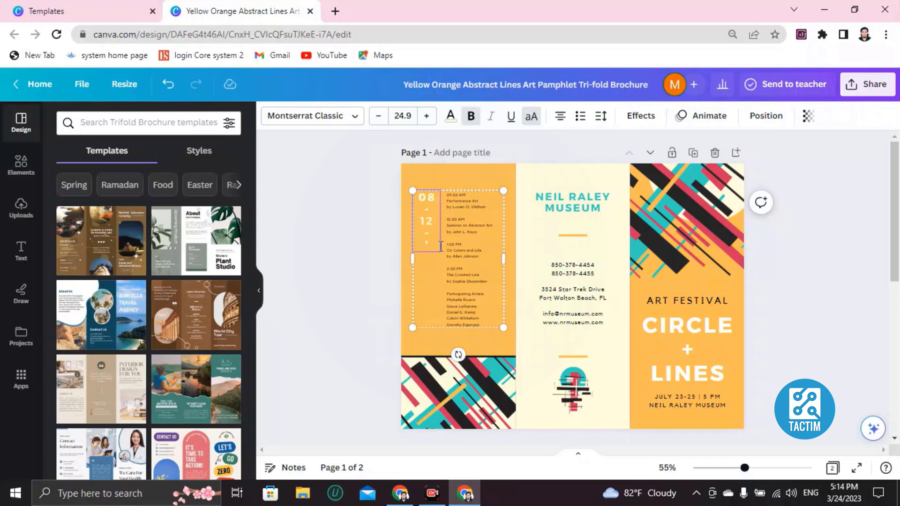
text(20)
Step: Type placeholder text over the 09:00 AM schedule line and onto two other lines
double_click(463, 195)
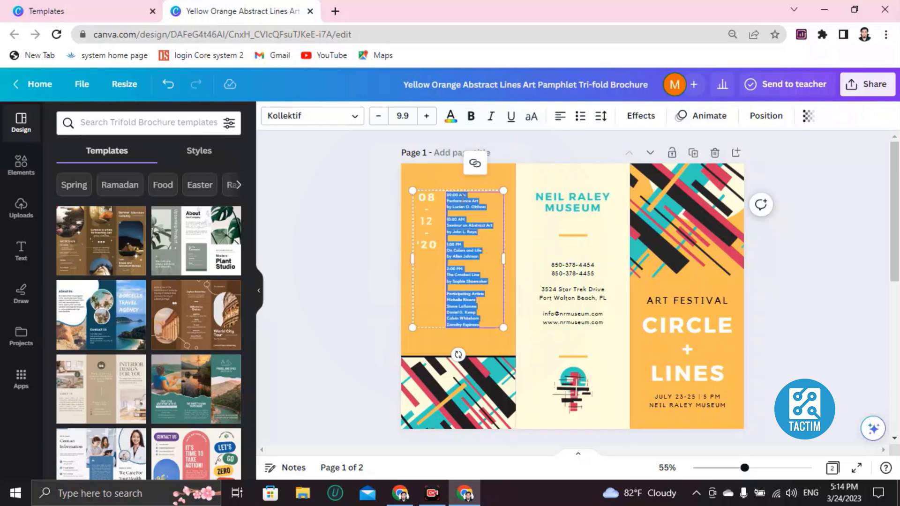
click(463, 195)
double_click(462, 195)
click(470, 194)
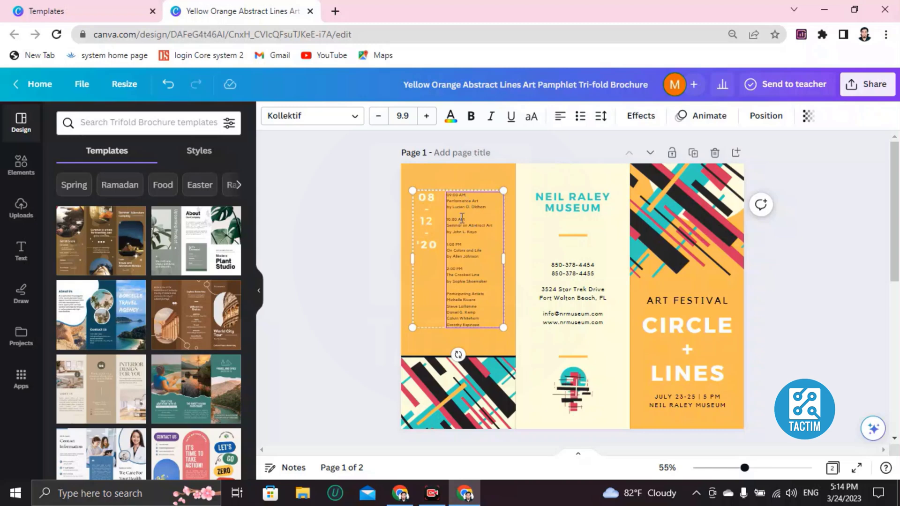
scroll(461, 211, up, 5)
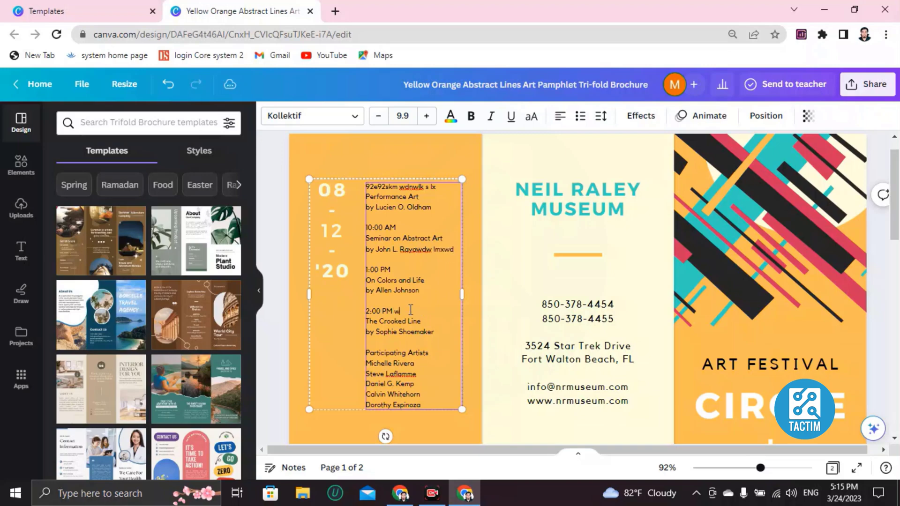
click(556, 218)
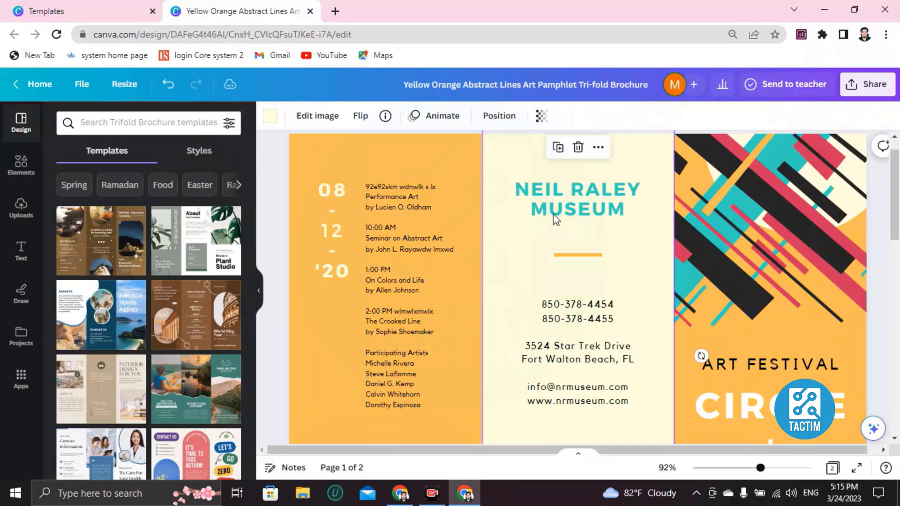
scroll(558, 220, down, 3)
scroll(543, 230, up, 3)
click(542, 230)
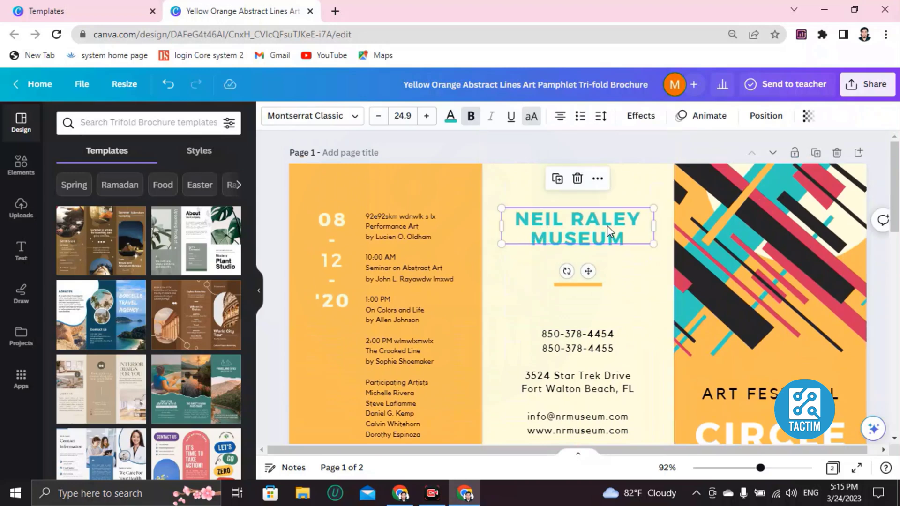
double_click(569, 239)
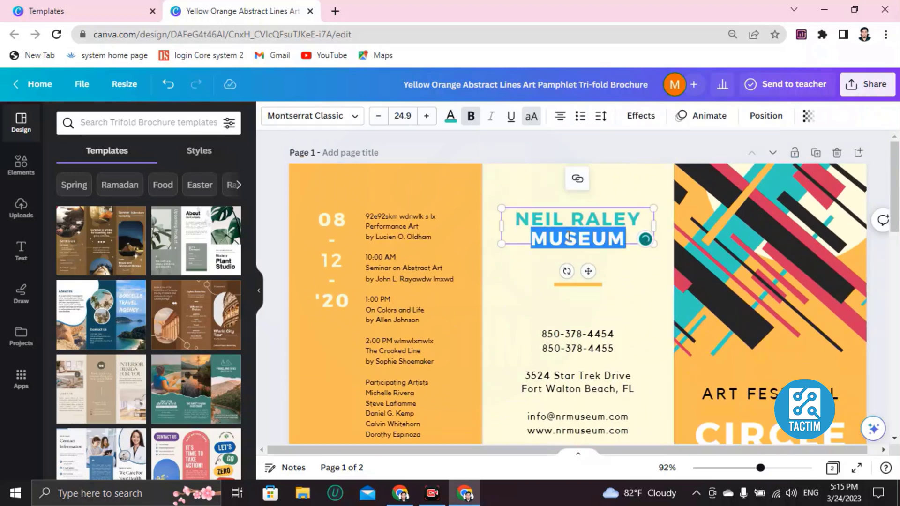
key(BackSpace)
text(DIWHIHW)
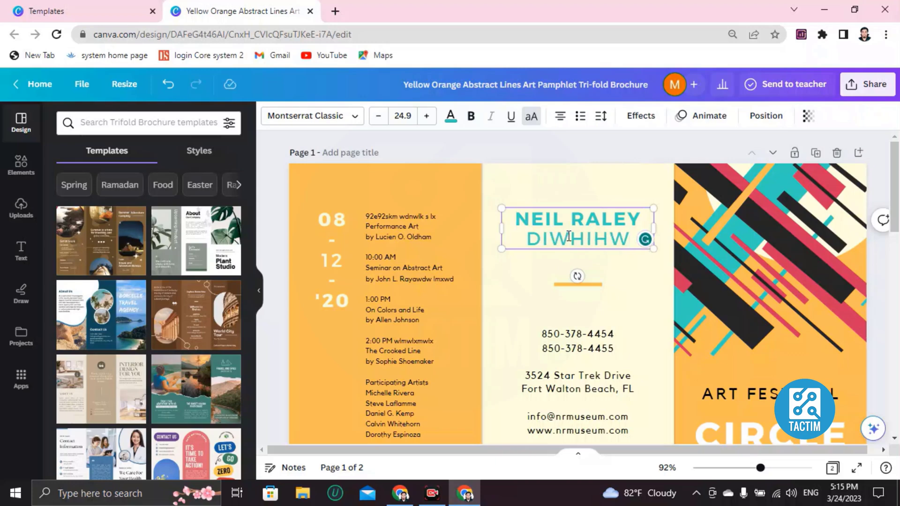
double_click(541, 241)
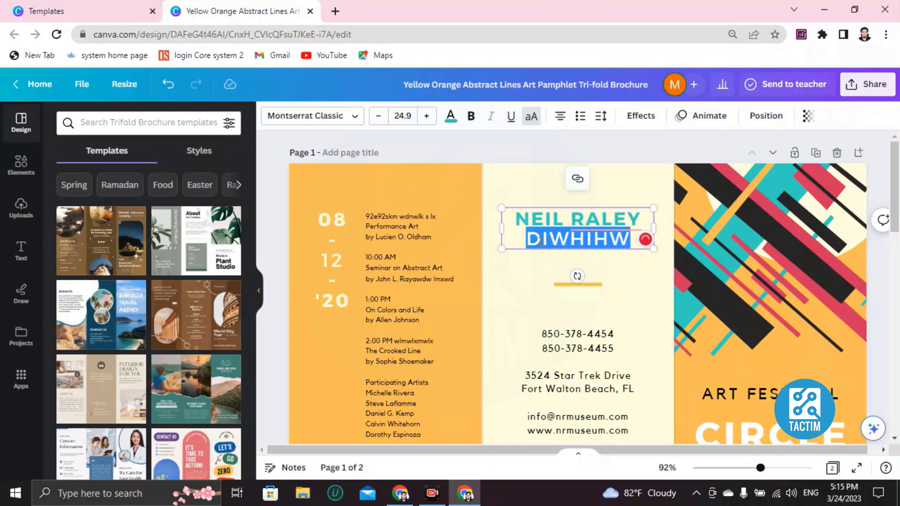
click(556, 241)
double_click(546, 240)
Step: Make DIWHIHW pink and bold
click(447, 122)
scroll(141, 356, down, 2)
click(133, 358)
click(504, 303)
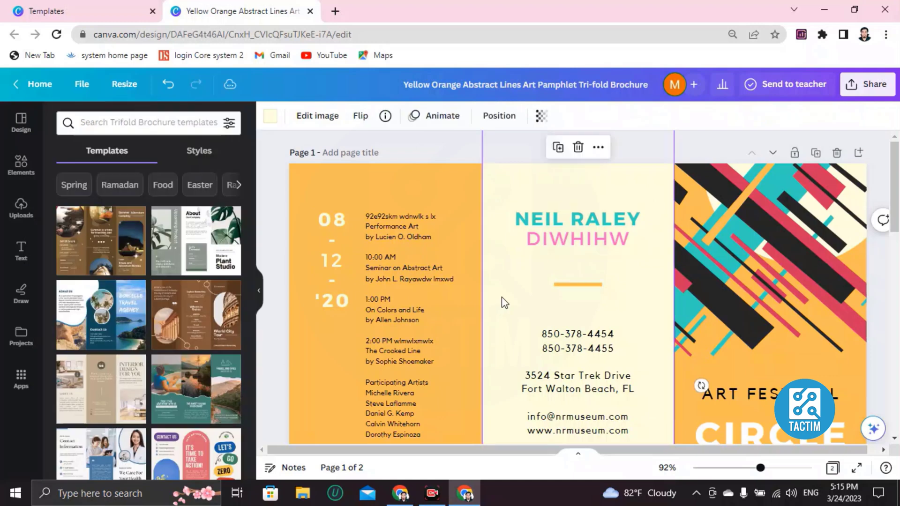
double_click(586, 241)
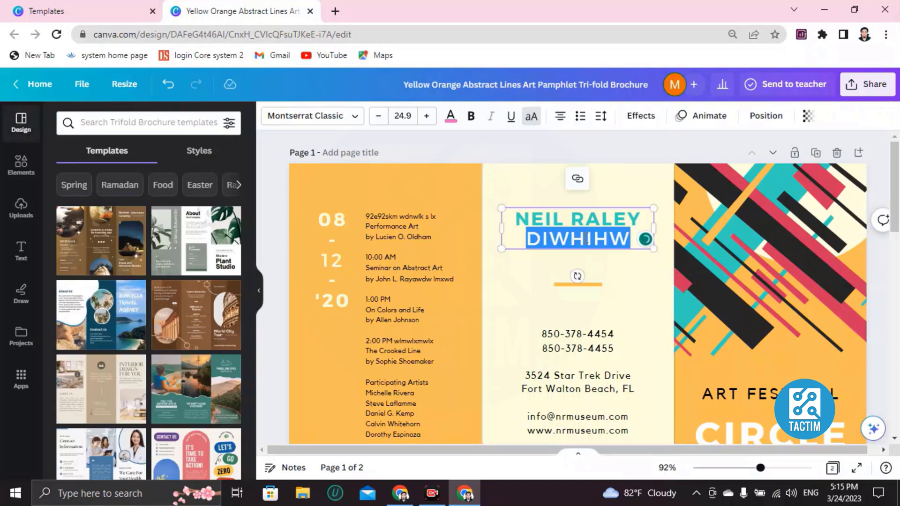
click(469, 117)
click(525, 268)
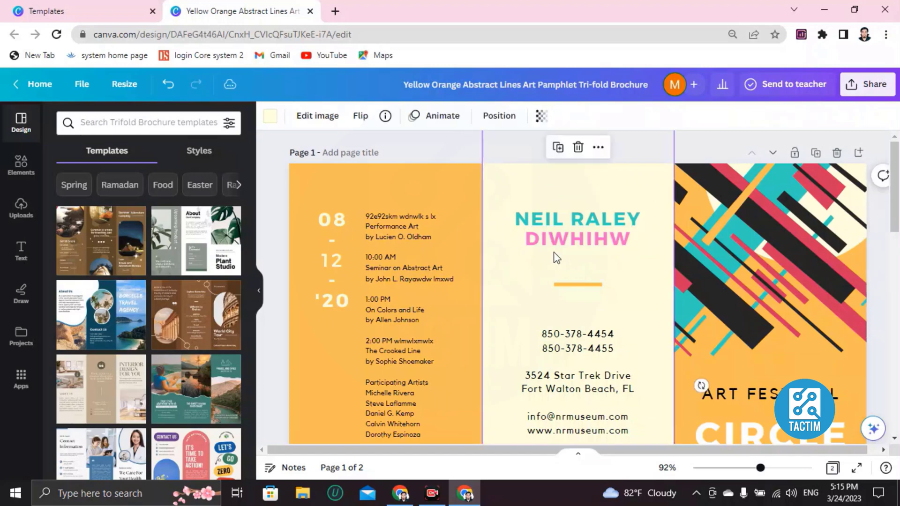
scroll(570, 250, down, 4)
scroll(564, 261, up, 3)
click(562, 270)
click(562, 270)
click(579, 297)
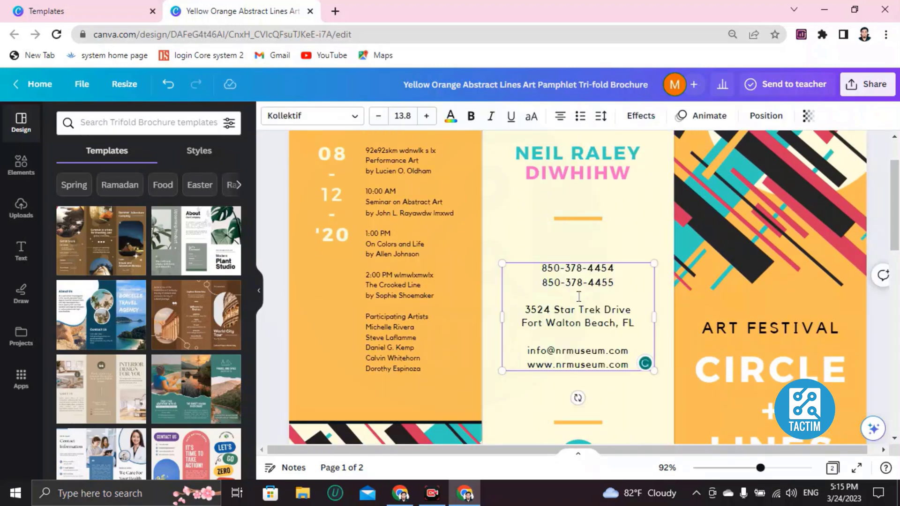
text(84883d)
scroll(561, 321, down, 2)
scroll(561, 321, down, 4)
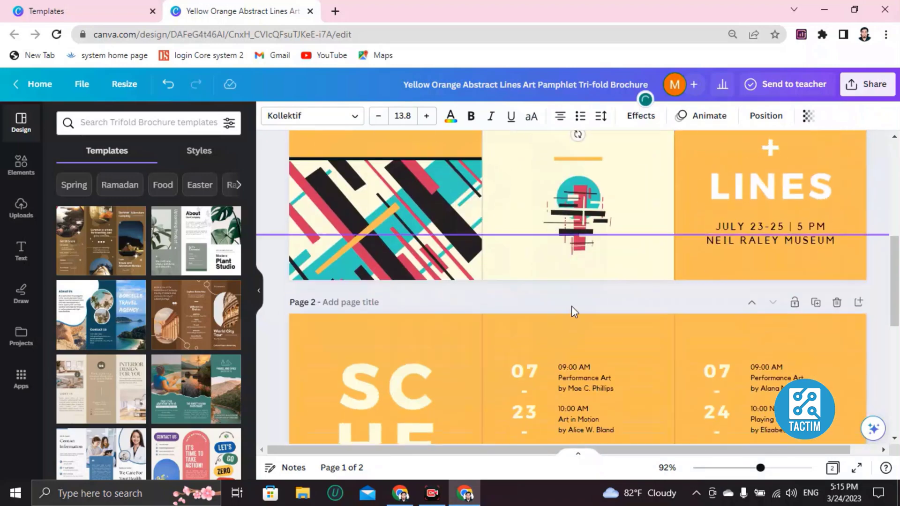
Step: Delete the geometric circle-and-lines graphic from the middle panel
click(567, 232)
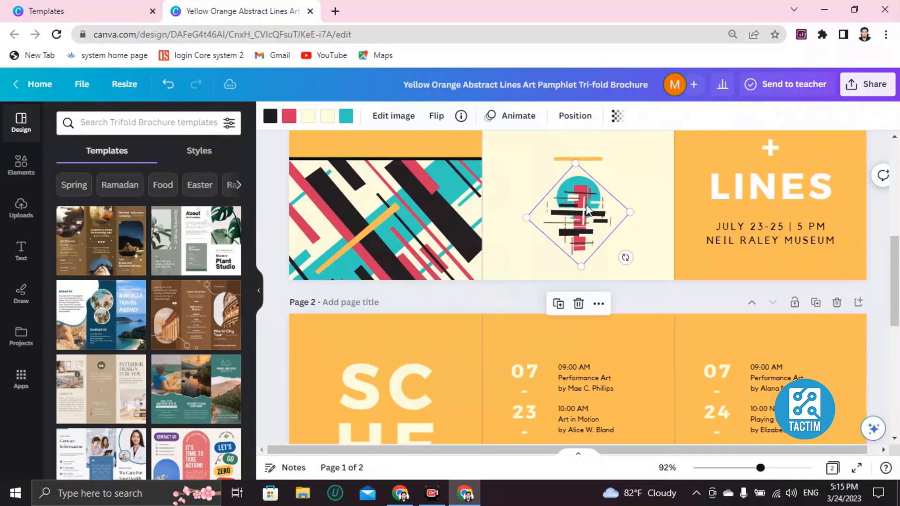
key(Delete)
scroll(558, 246, up, 2)
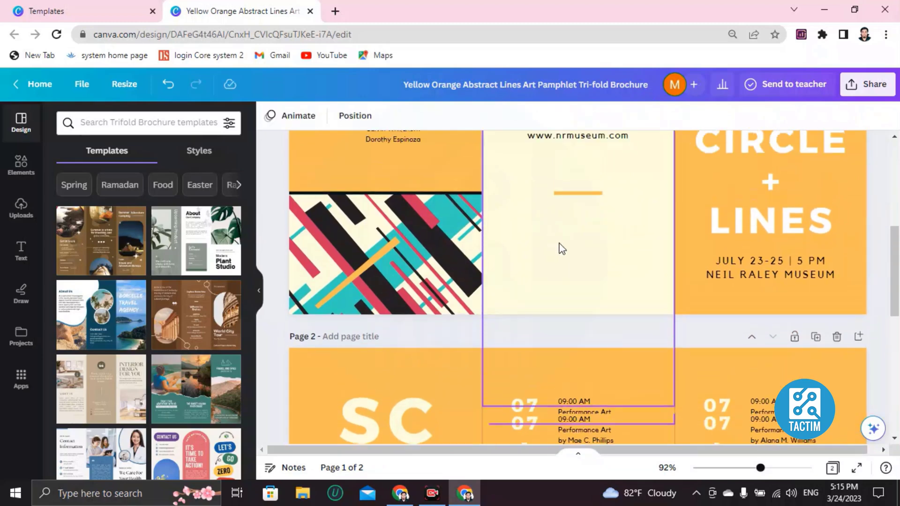
click(21, 208)
click(136, 155)
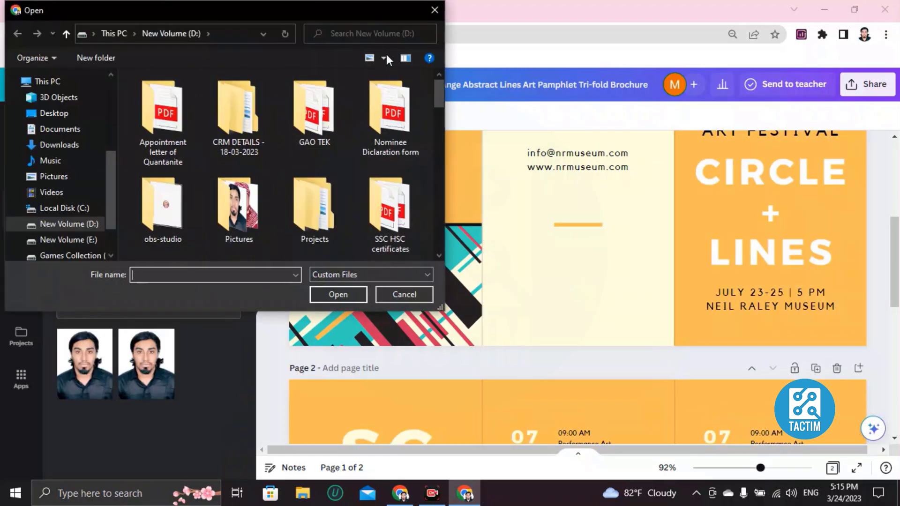
click(435, 10)
click(85, 363)
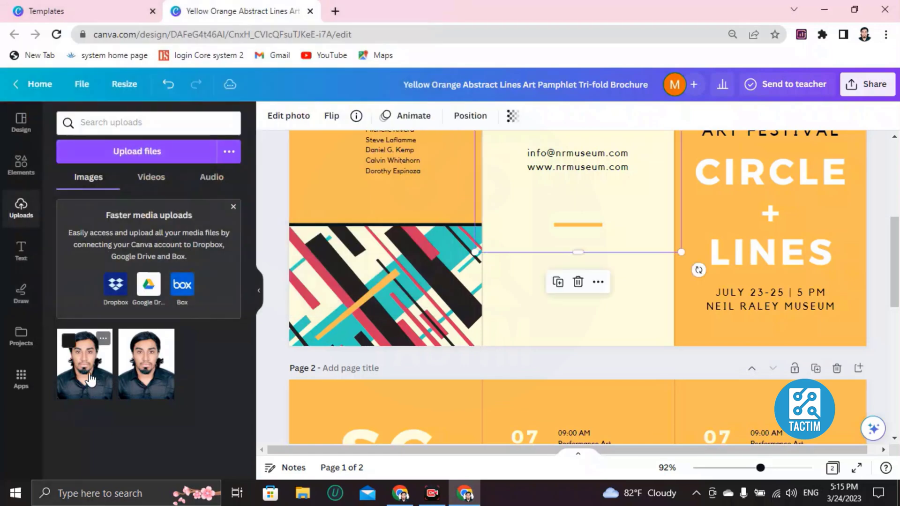
drag(587, 231, 566, 318)
mouse_move(556, 268)
mouse_down()
mouse_move(552, 324)
mouse_move(544, 271)
mouse_up()
drag(458, 157, 550, 264)
drag(594, 300, 559, 260)
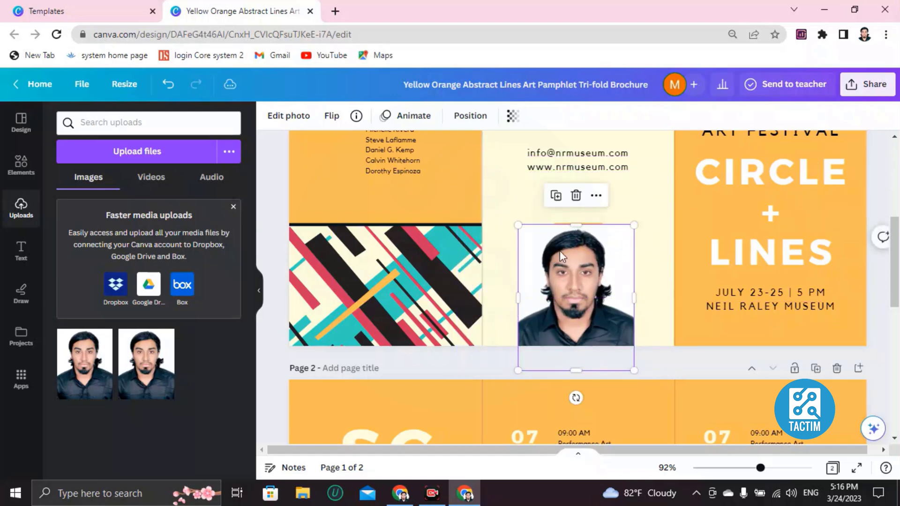
key(Delete)
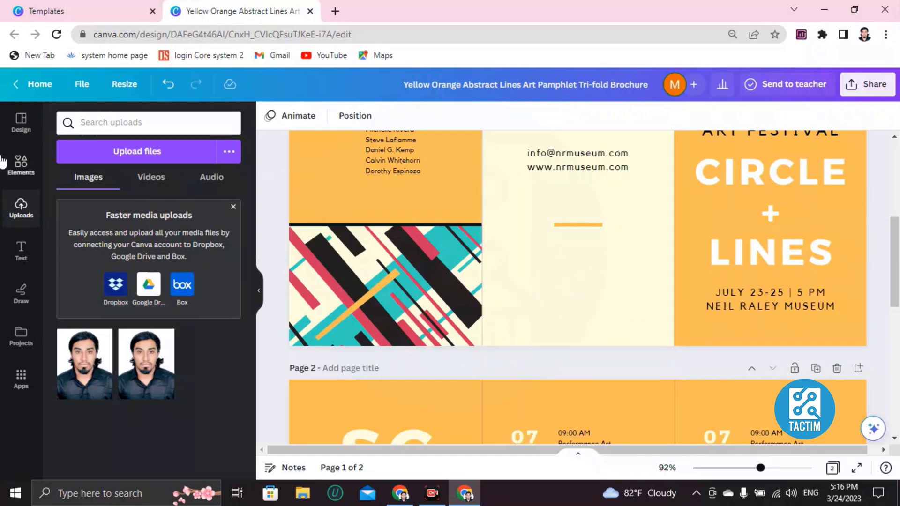
Step: Search Elements for 'desk' and add a desk photo to the page
click(10, 171)
click(123, 125)
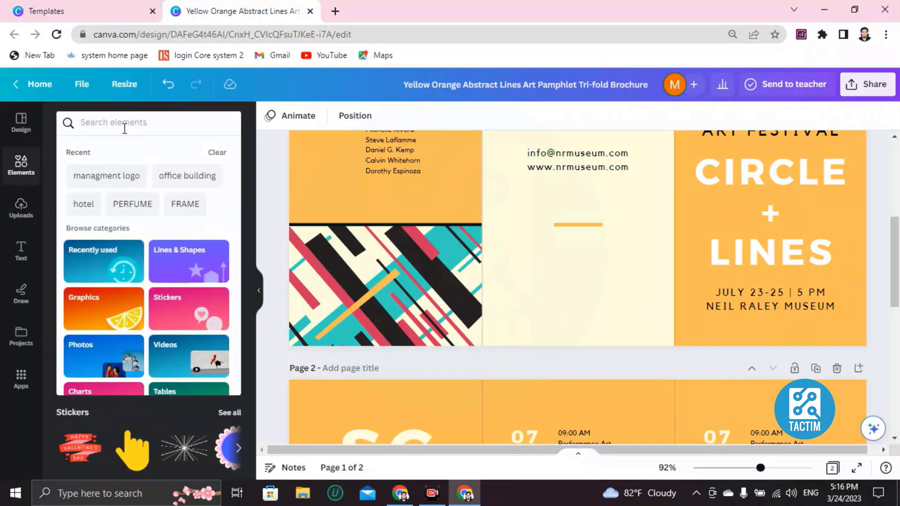
text(desk)
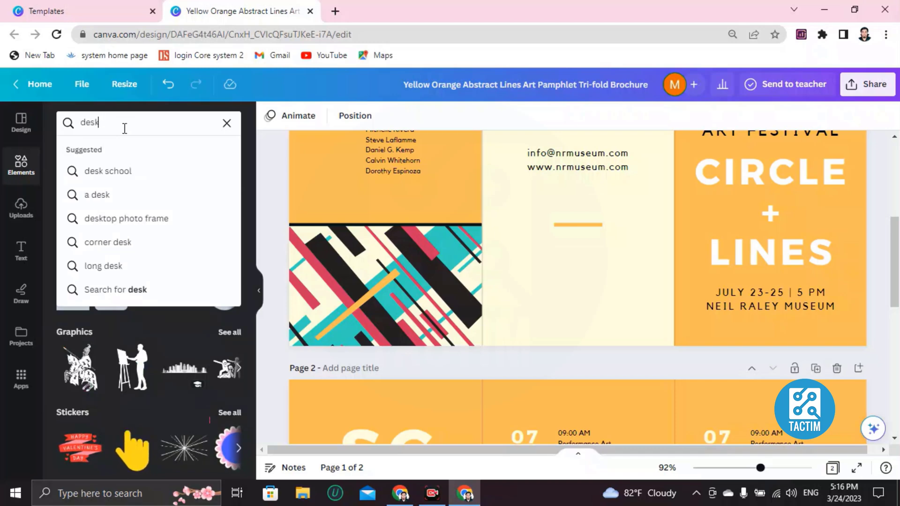
key(Return)
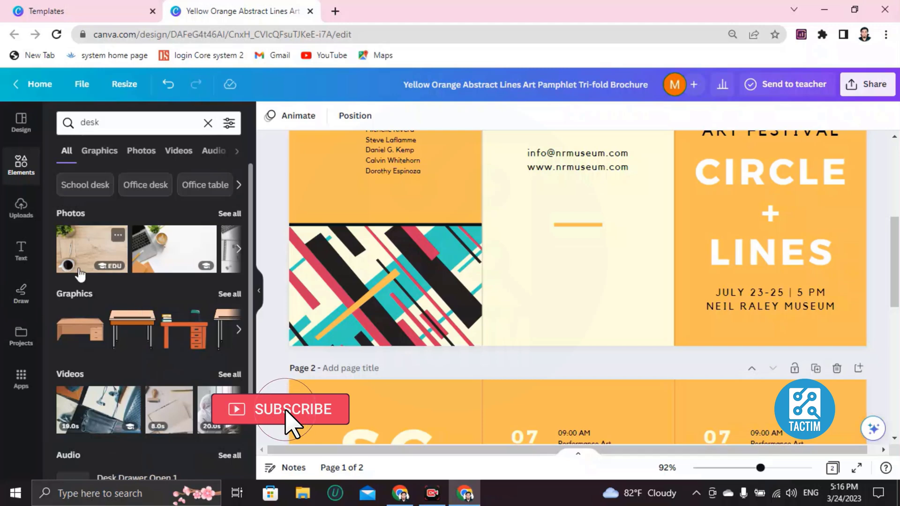
click(238, 248)
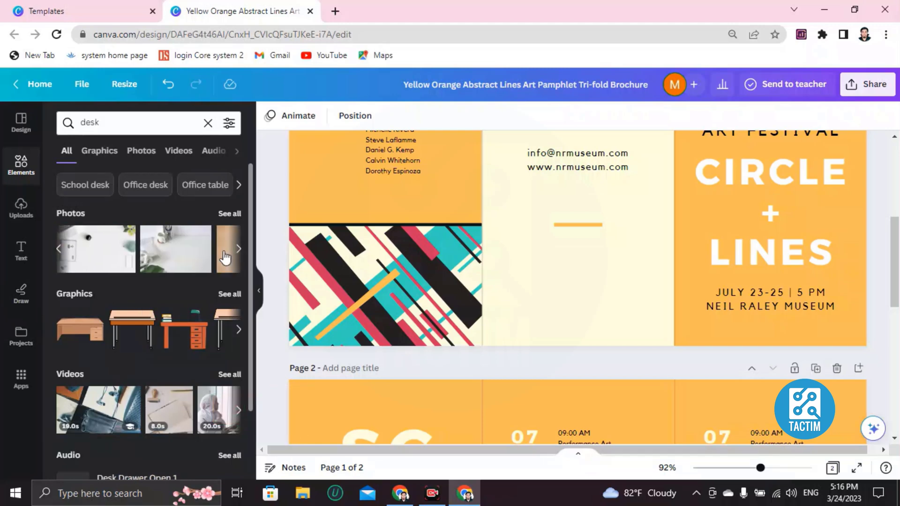
click(181, 263)
Step: Resize and reposition the desk photo in the middle panel, then delete it
scroll(463, 253, up, 6)
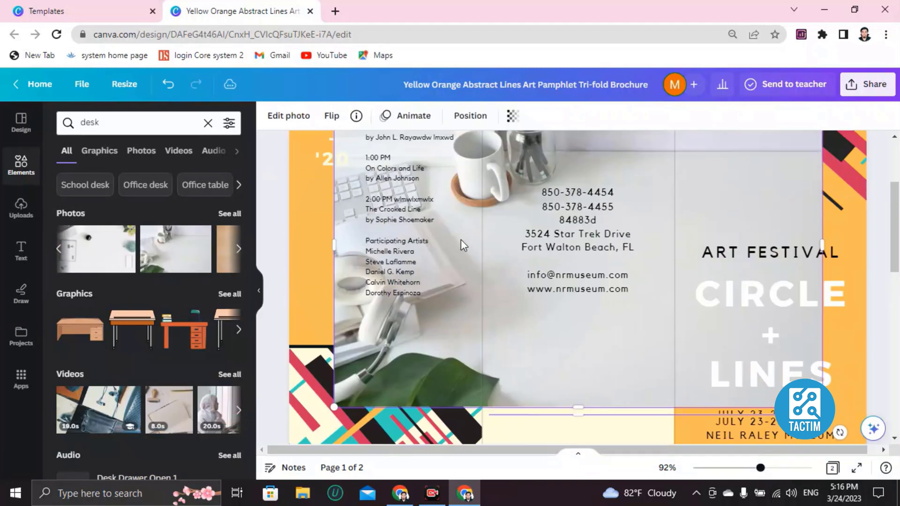
scroll(457, 277, down, 2)
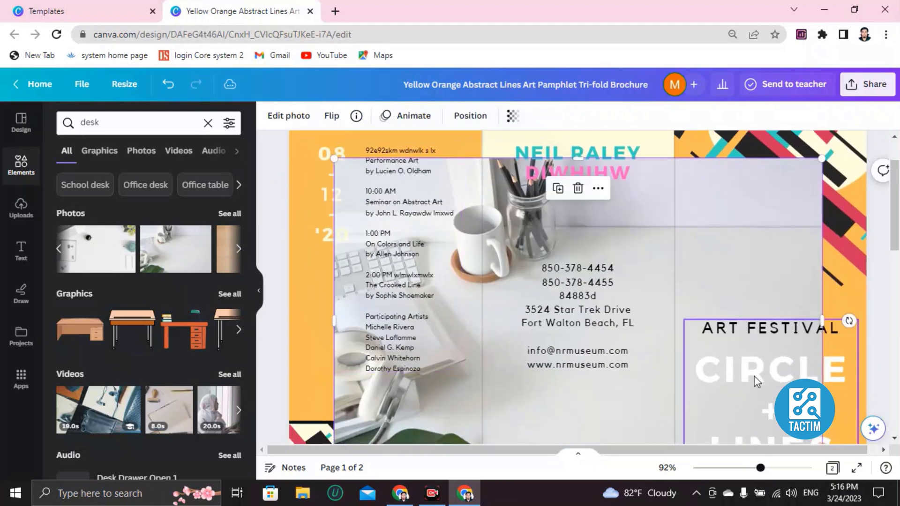
drag(334, 160, 605, 359)
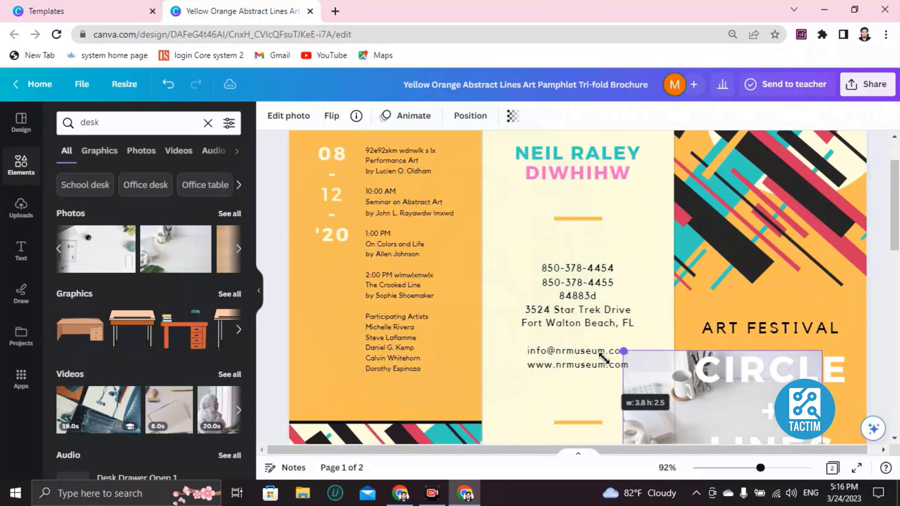
click(635, 225)
mouse_move(773, 385)
mouse_down()
mouse_move(639, 387)
mouse_move(773, 385)
mouse_up()
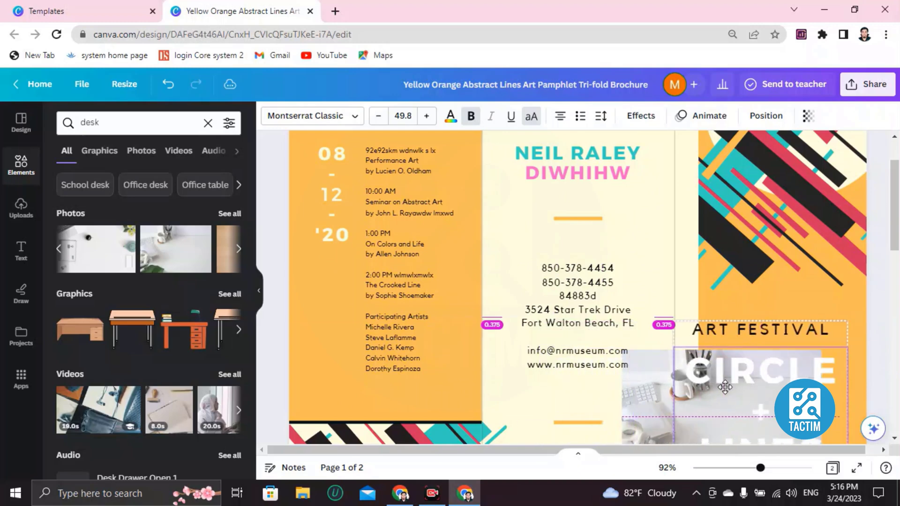
drag(679, 390, 555, 382)
scroll(539, 286, down, 4)
drag(561, 242, 548, 285)
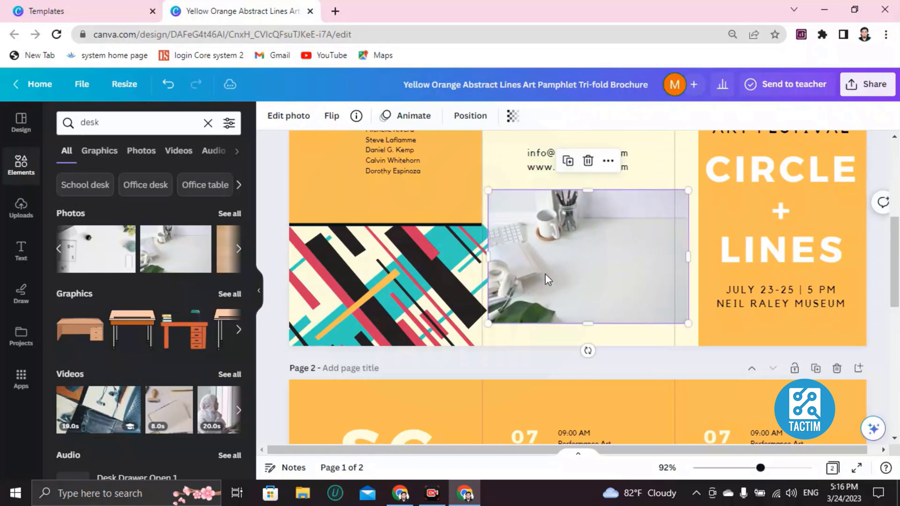
key(Delete)
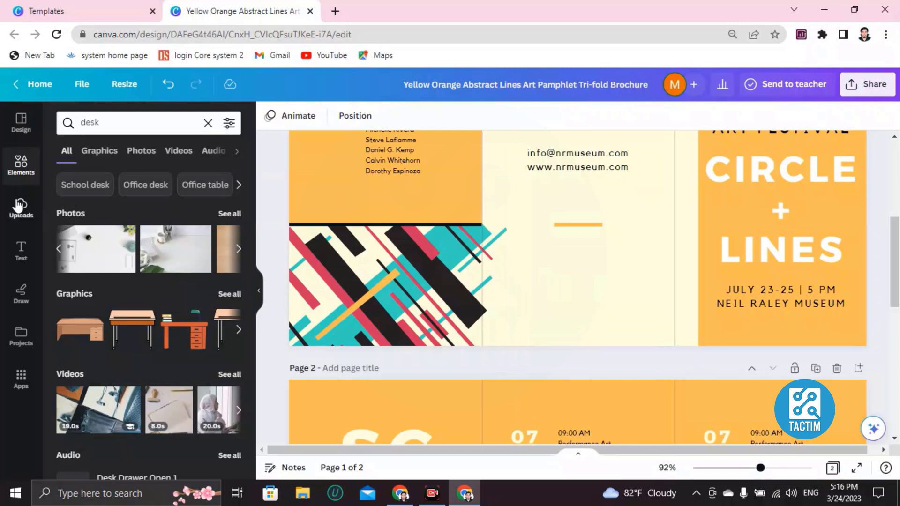
click(20, 165)
Step: Search Elements for 'frame' and fit a landscape frame below the middle panel's contact details
click(145, 126)
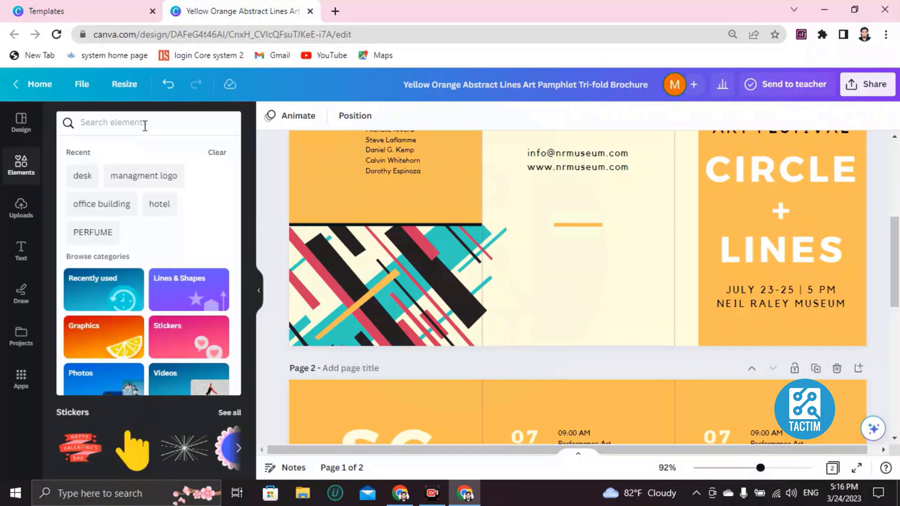
text(frame)
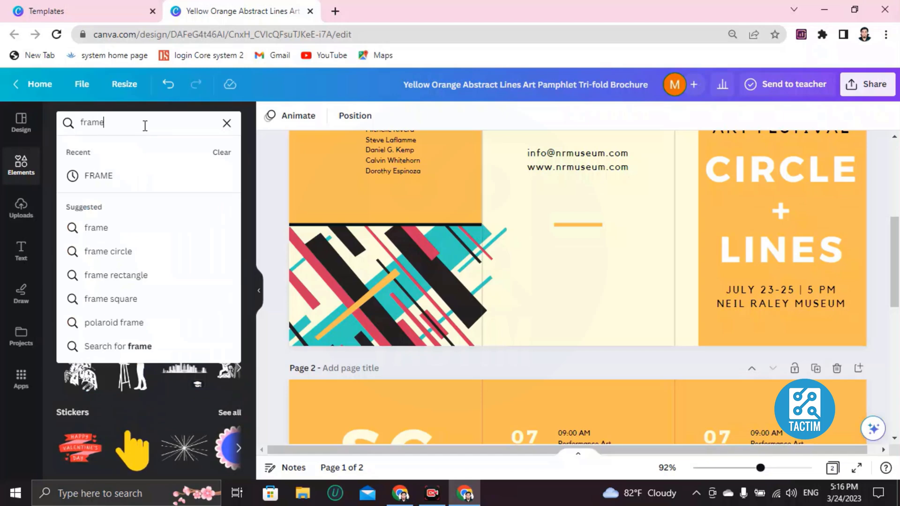
key(Return)
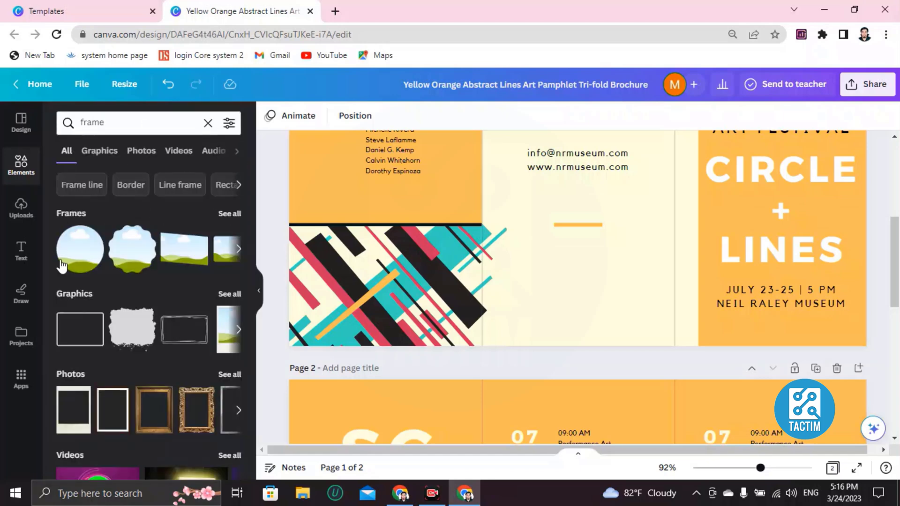
drag(196, 257, 565, 327)
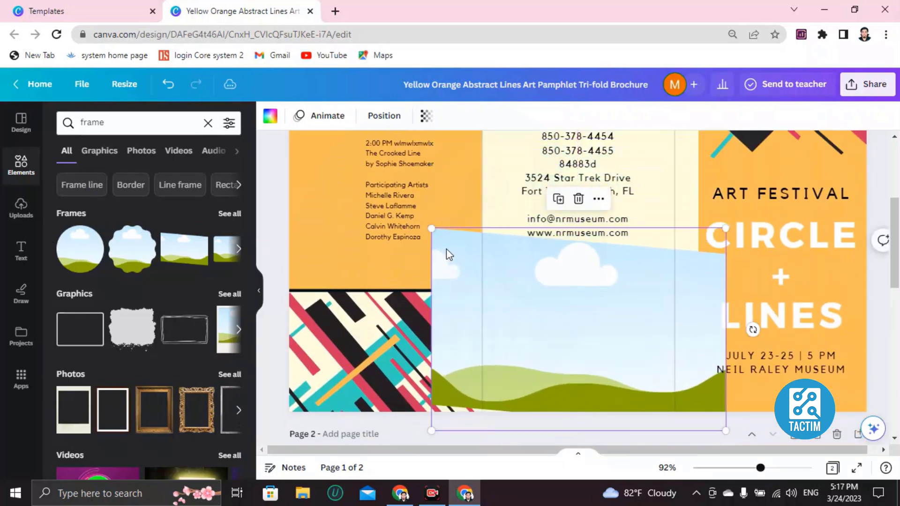
drag(431, 229, 527, 332)
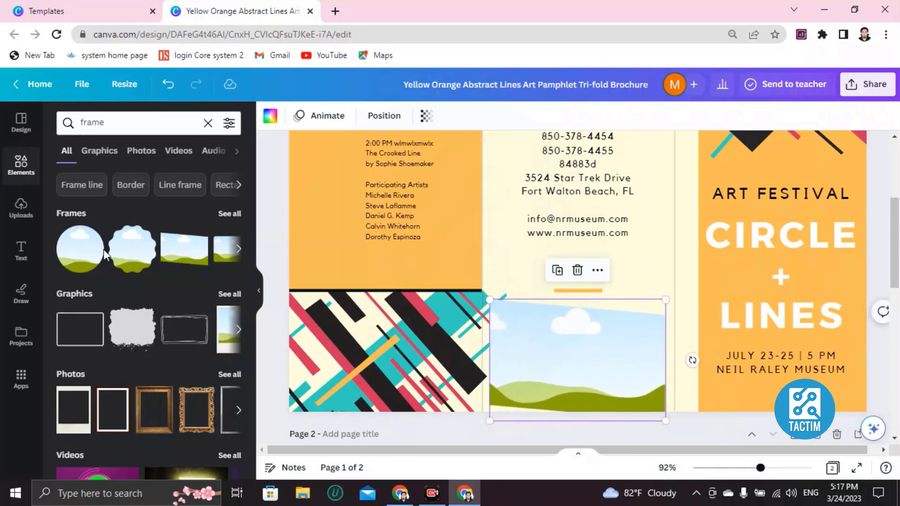
click(208, 122)
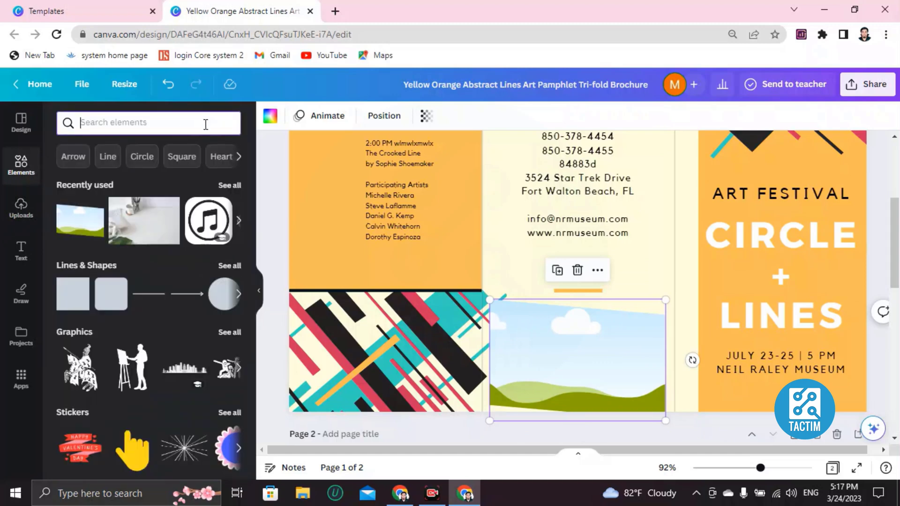
Step: Add the desk photo again and drop it into the middle panel's landscape frame
click(155, 227)
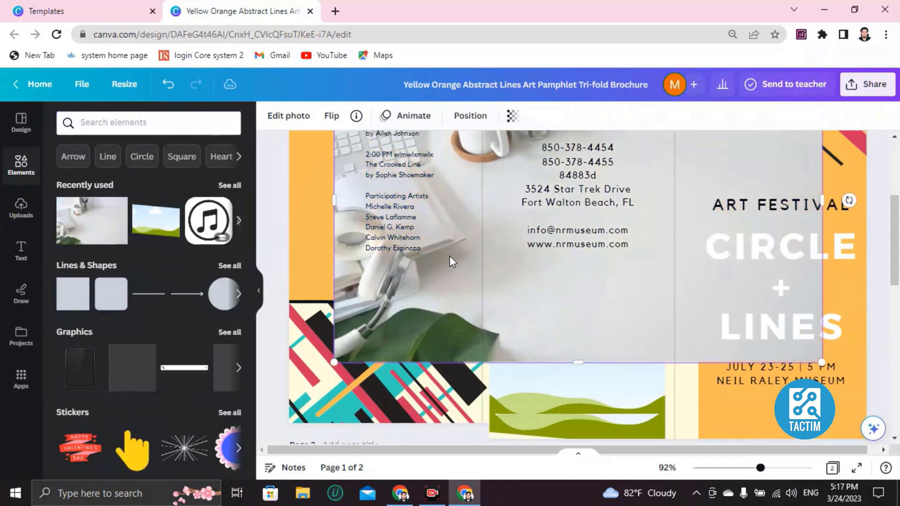
scroll(328, 189, up, 3)
drag(334, 159, 560, 393)
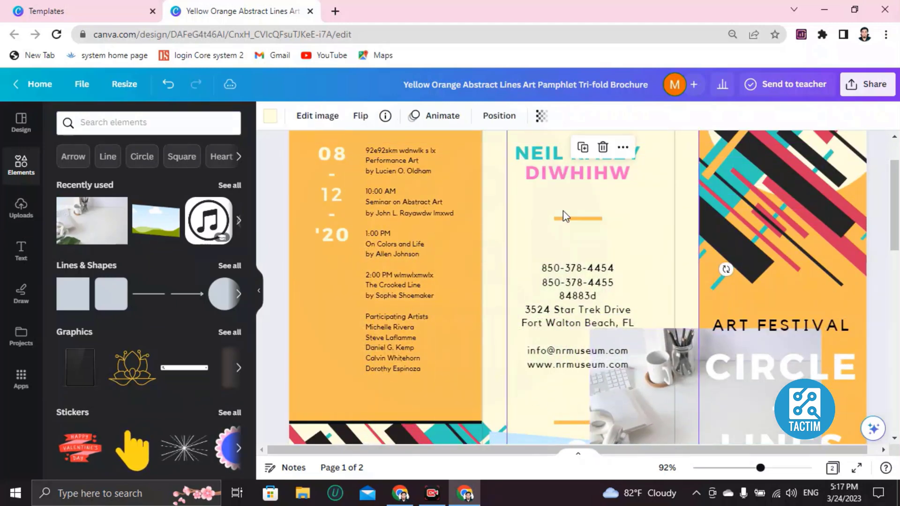
scroll(609, 211, down, 5)
mouse_move(598, 249)
mouse_down()
mouse_move(560, 249)
mouse_move(636, 248)
mouse_move(604, 245)
mouse_up()
click(730, 230)
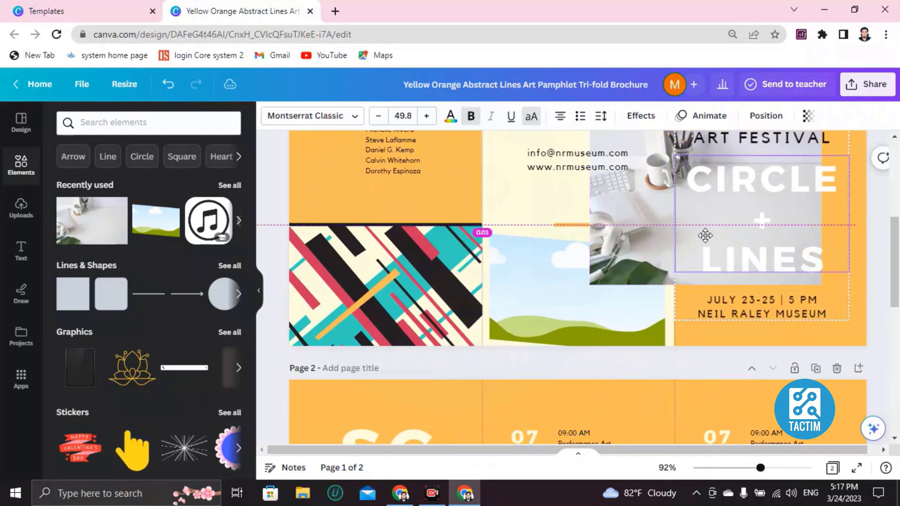
drag(730, 230, 742, 221)
click(682, 230)
drag(683, 229, 580, 308)
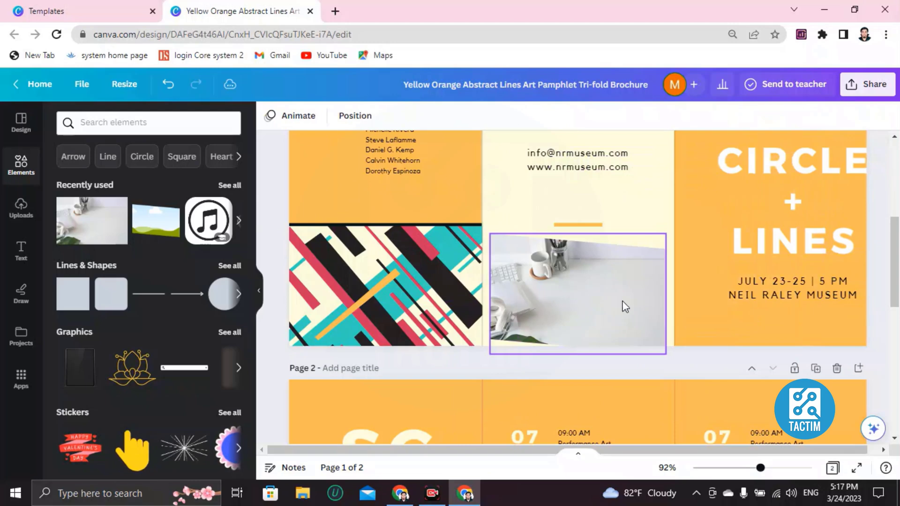
Step: Shift the CIRCLE + LINES title group slightly left on the right panel
scroll(649, 305, up, 4)
scroll(693, 305, down, 3)
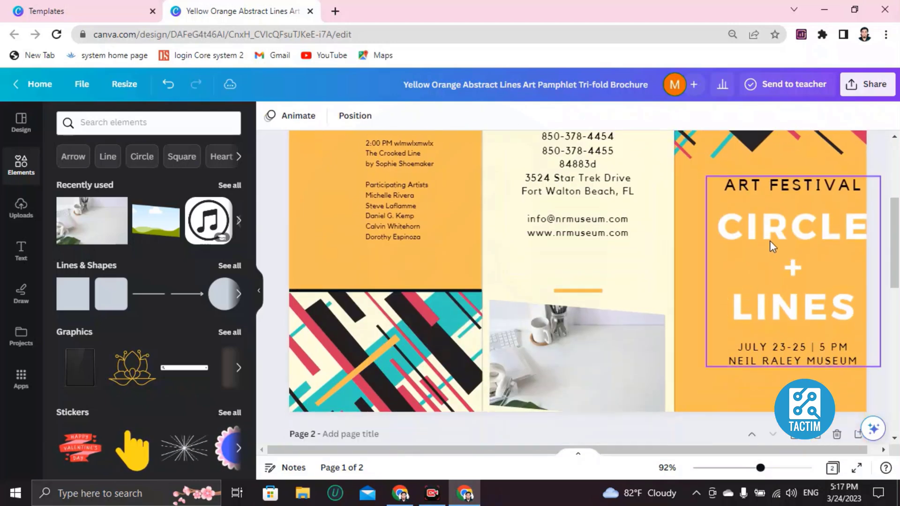
drag(763, 241, 743, 241)
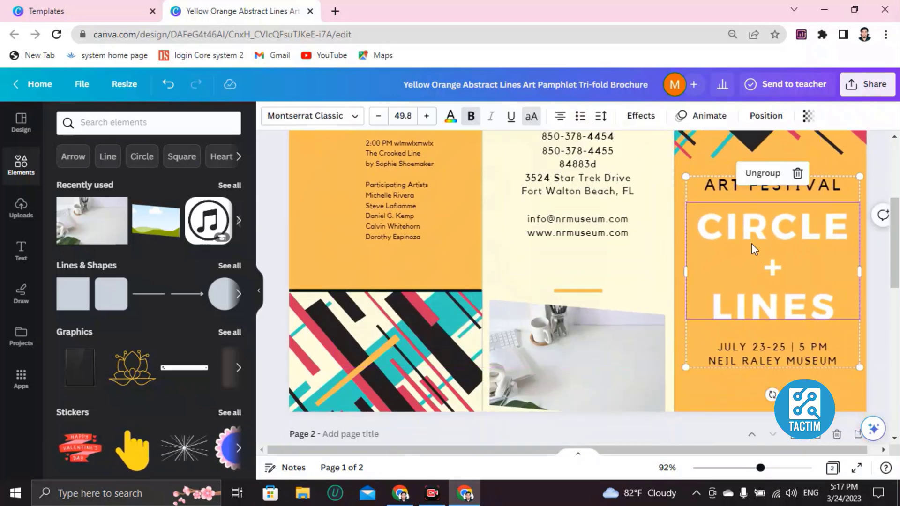
double_click(733, 221)
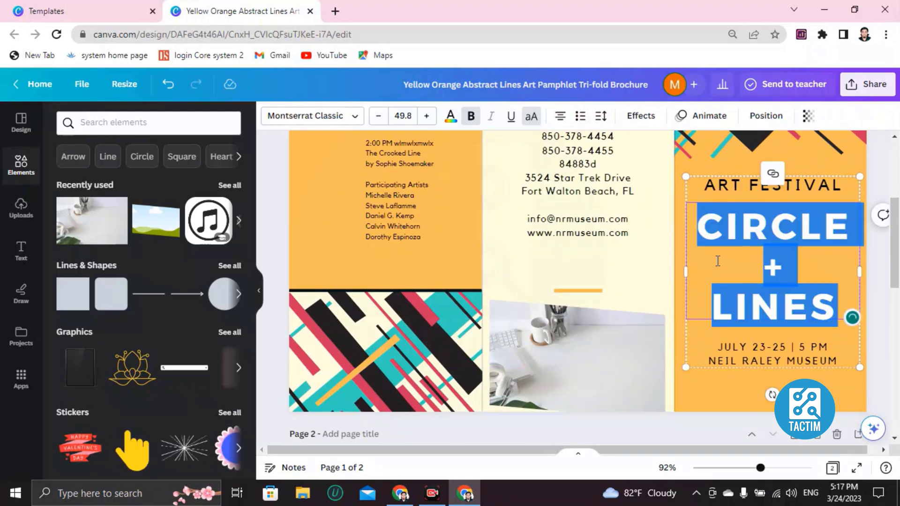
click(718, 261)
scroll(569, 271, up, 4)
click(370, 179)
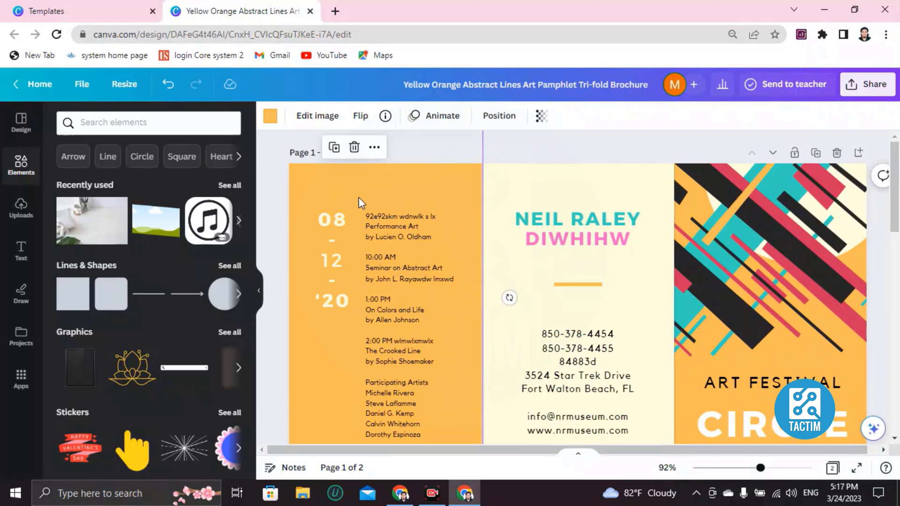
Step: Recolour the orange left panel background gray
click(566, 184)
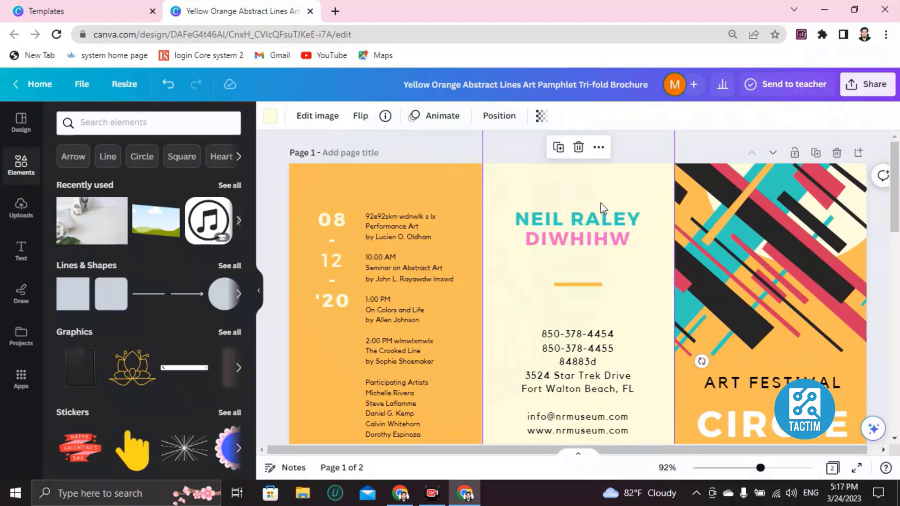
click(309, 181)
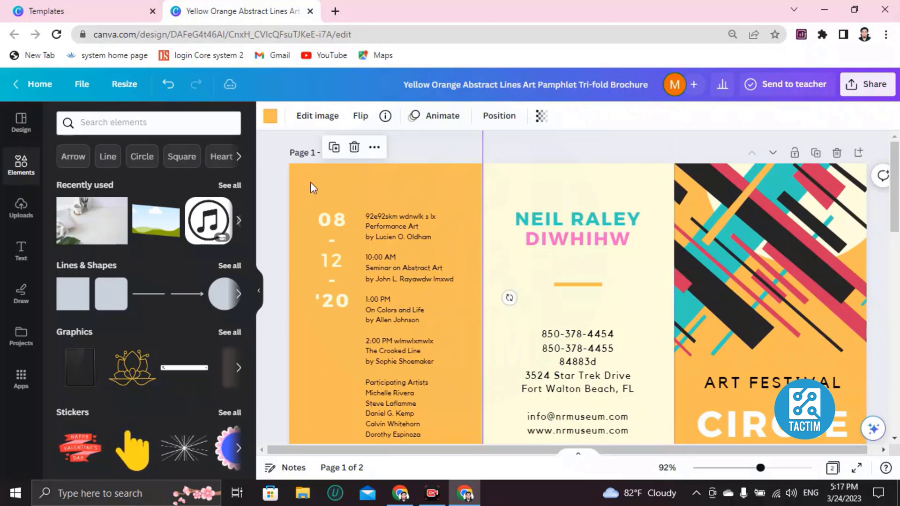
click(271, 126)
scroll(147, 351, down, 2)
click(133, 331)
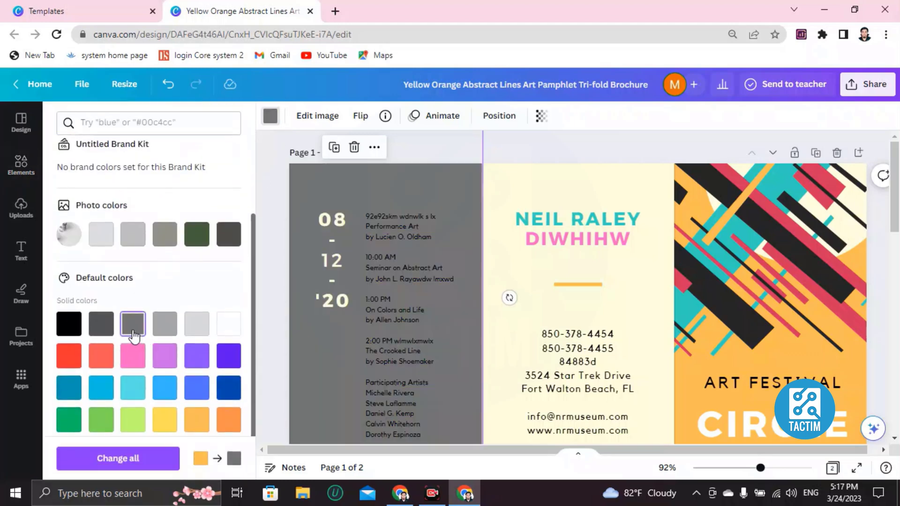
Step: Recolour the cream middle panel background purple
click(581, 186)
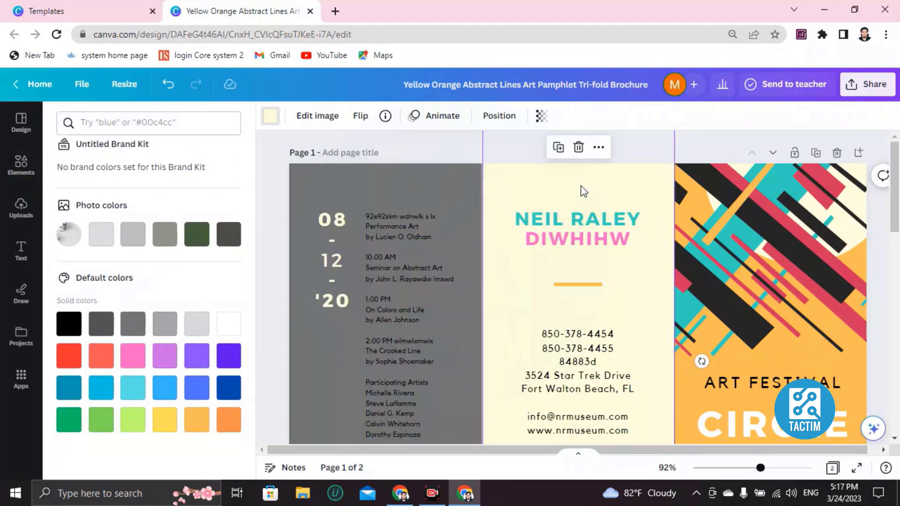
click(279, 123)
scroll(146, 334, down, 15)
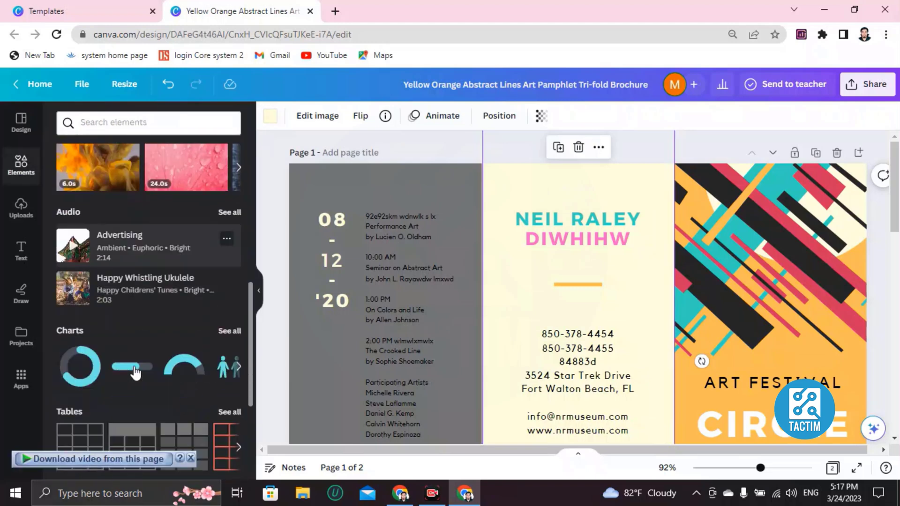
scroll(94, 260, down, 5)
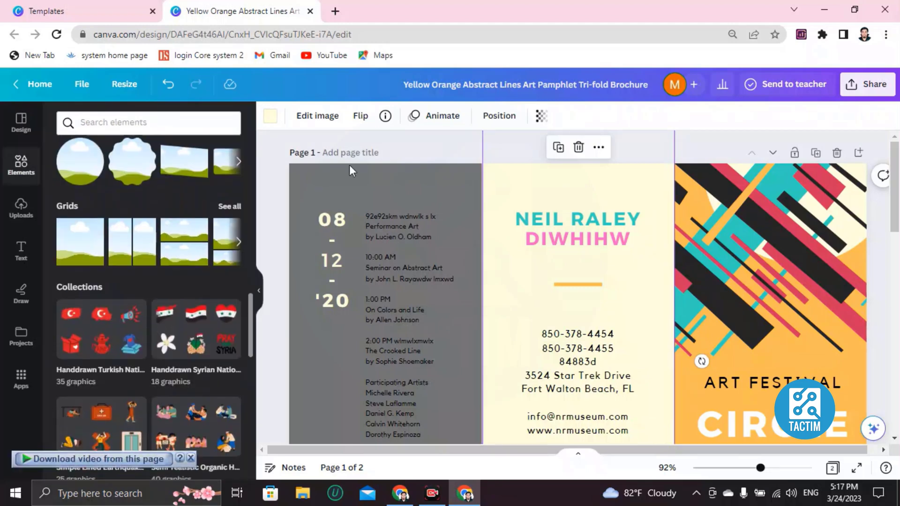
click(271, 119)
scroll(141, 319, down, 3)
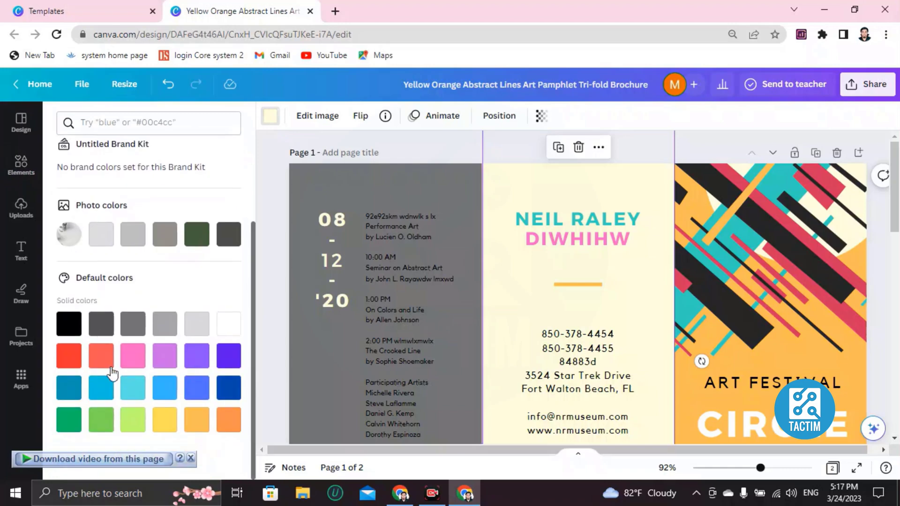
click(193, 359)
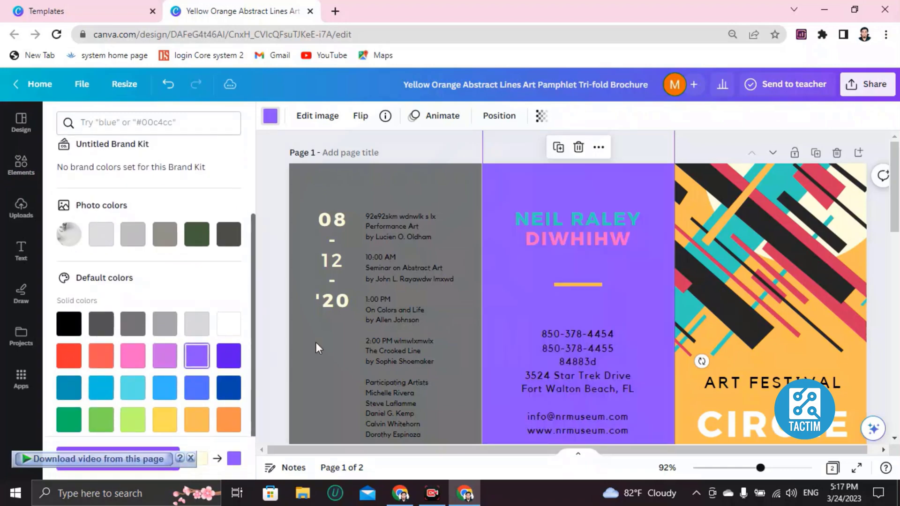
scroll(544, 299, down, 15)
scroll(543, 300, up, 1)
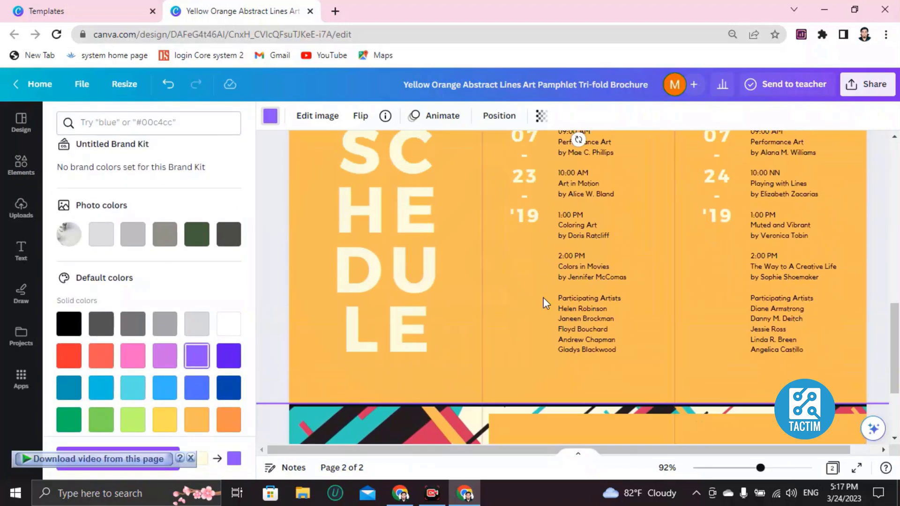
scroll(543, 302, down, 4)
scroll(477, 317, up, 5)
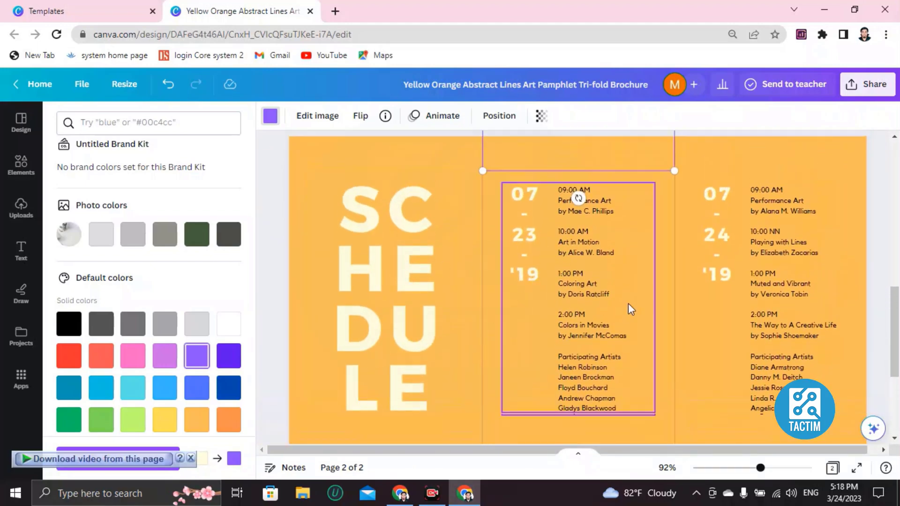
scroll(735, 274, up, 3)
scroll(422, 179, down, 5)
scroll(424, 205, up, 1)
scroll(424, 204, down, 2)
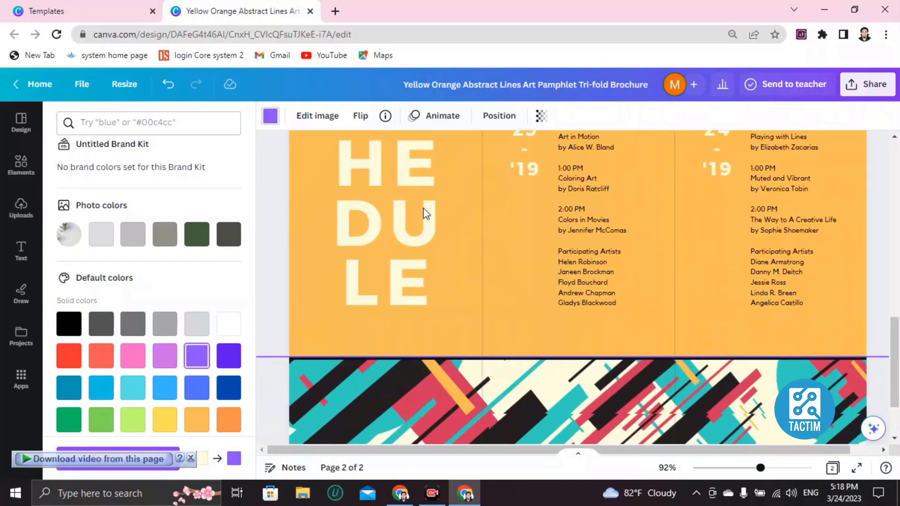
scroll(422, 217, up, 4)
Step: Turn page 2's orange schedule background purple, then bring up the sharing options
click(314, 156)
click(270, 116)
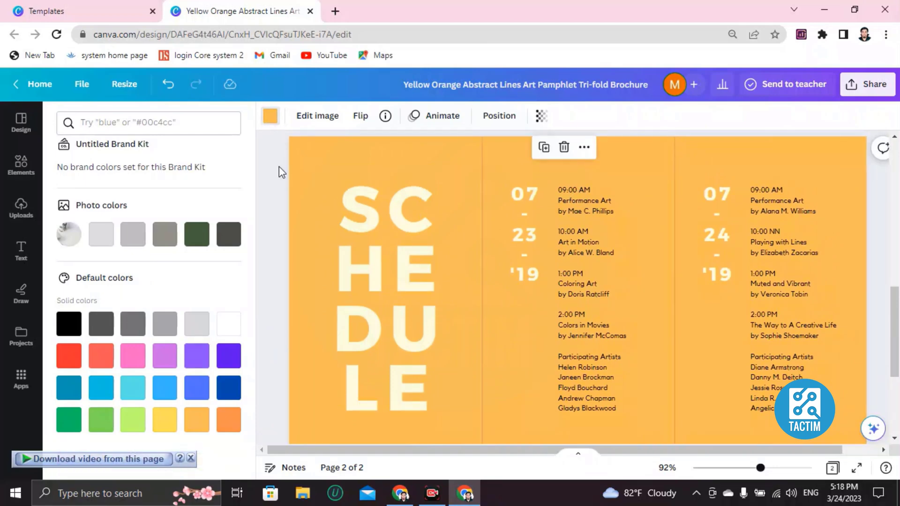
scroll(178, 289, down, 10)
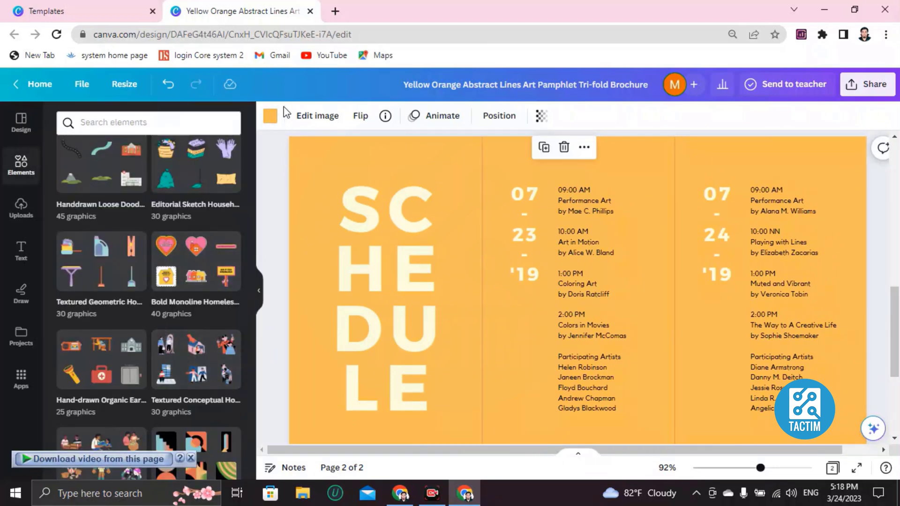
click(270, 116)
scroll(190, 365, down, 3)
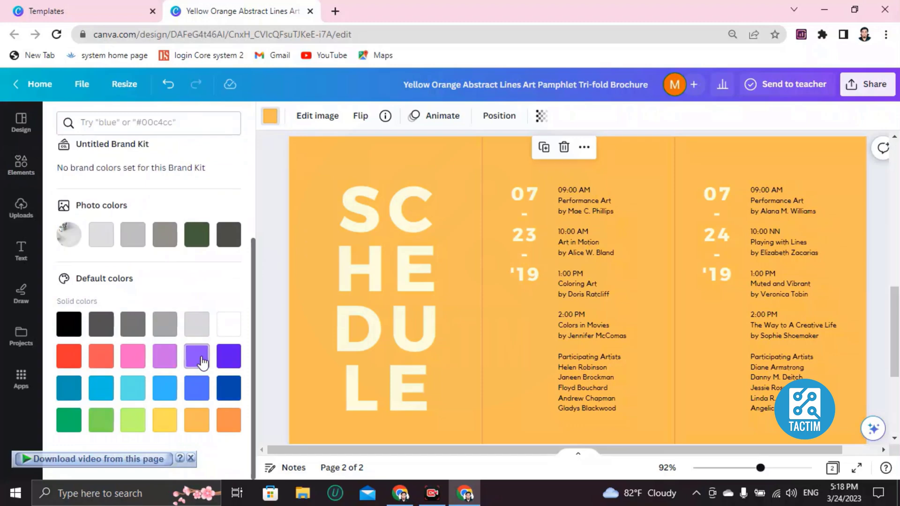
click(201, 359)
scroll(462, 296, up, 2)
scroll(462, 295, down, 5)
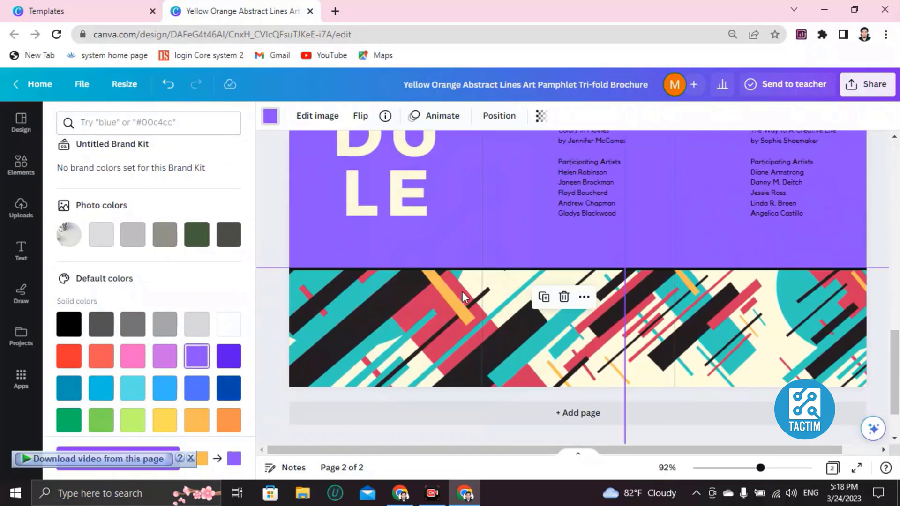
scroll(462, 296, up, 10)
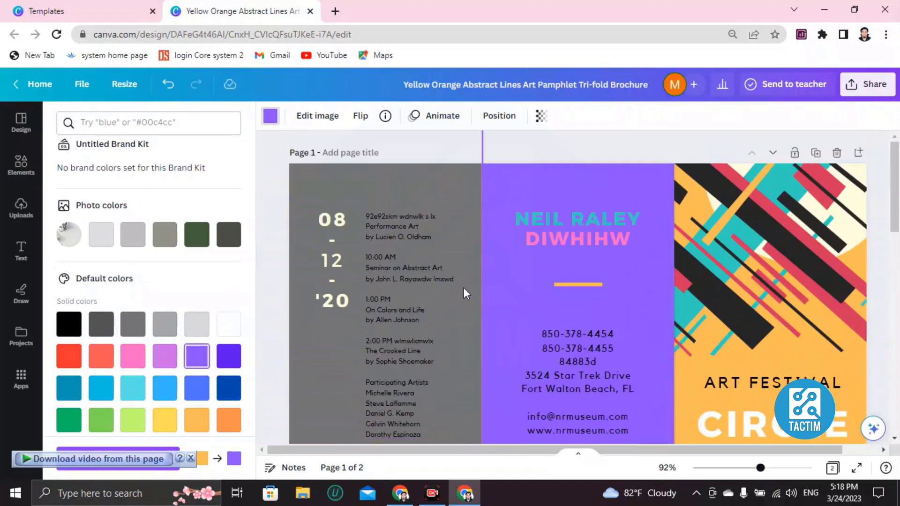
scroll(463, 294, down, 8)
scroll(463, 294, up, 6)
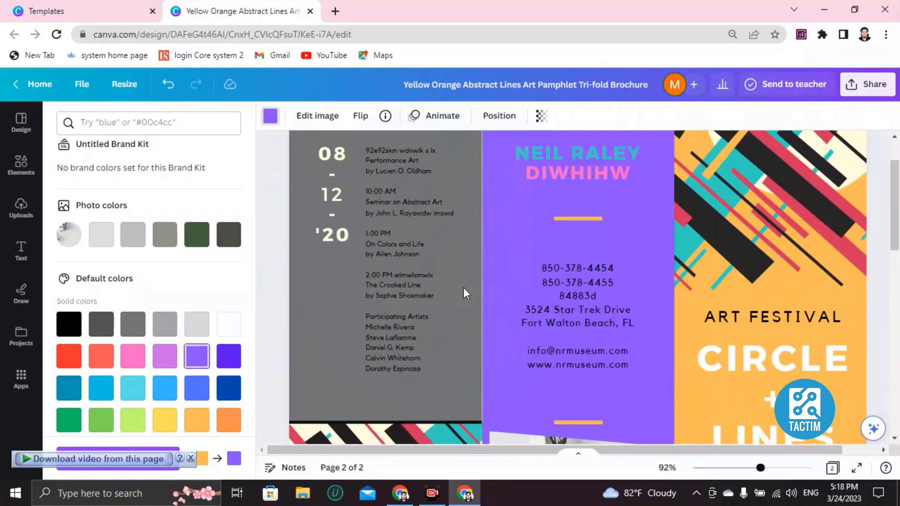
click(868, 85)
scroll(708, 193, down, 3)
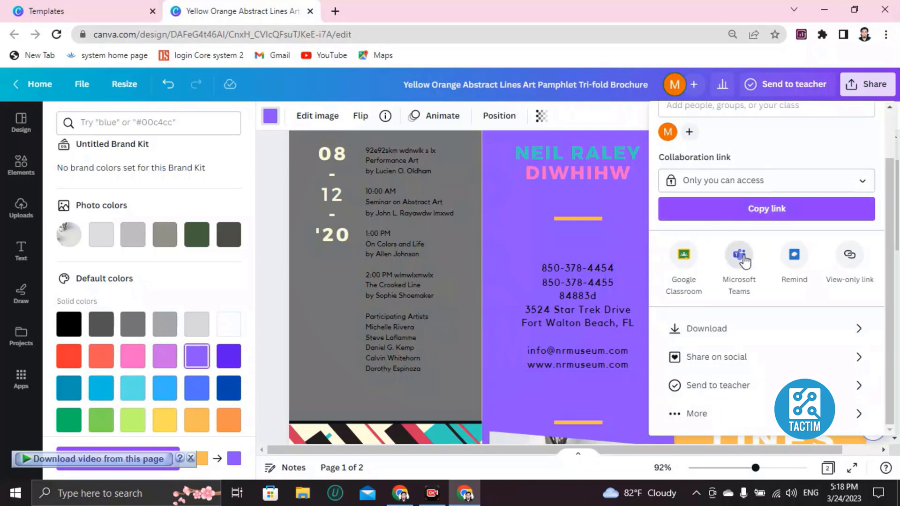
Step: Set the collaboration link to 'Anyone with the link' with Can edit access
scroll(743, 255, up, 2)
click(695, 162)
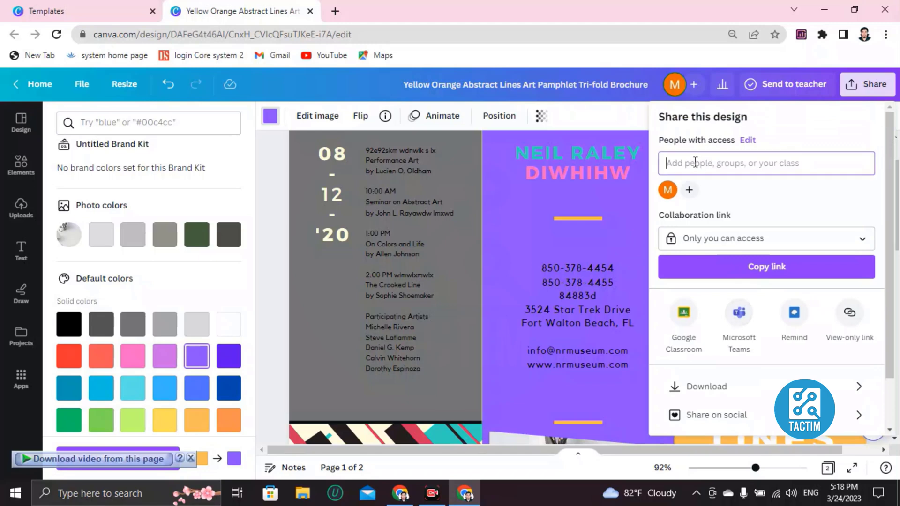
click(701, 243)
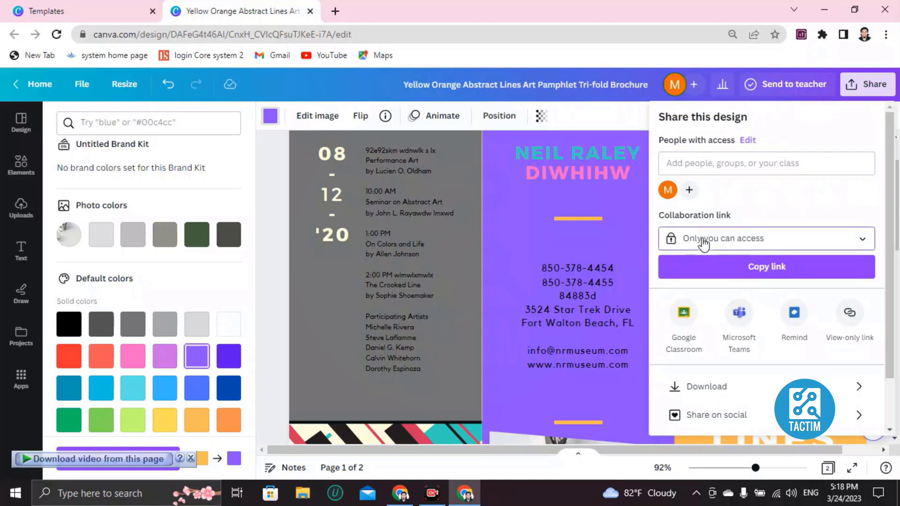
click(752, 393)
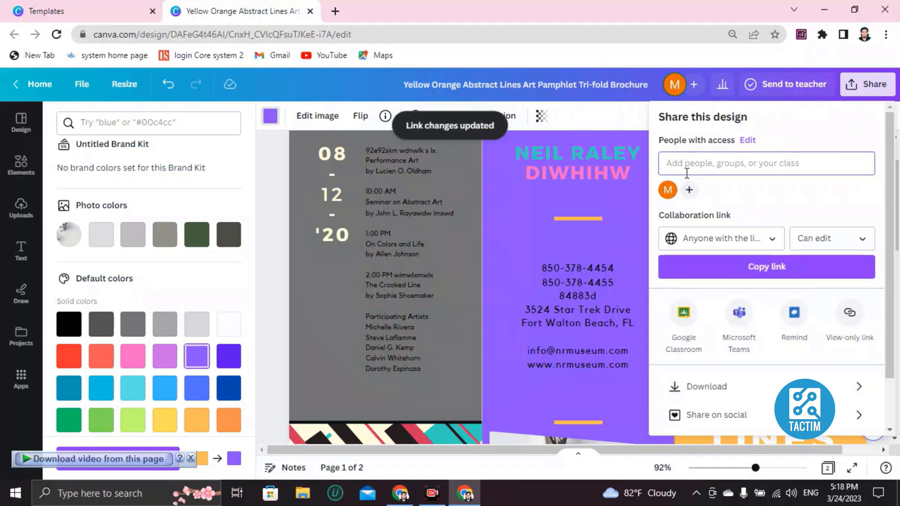
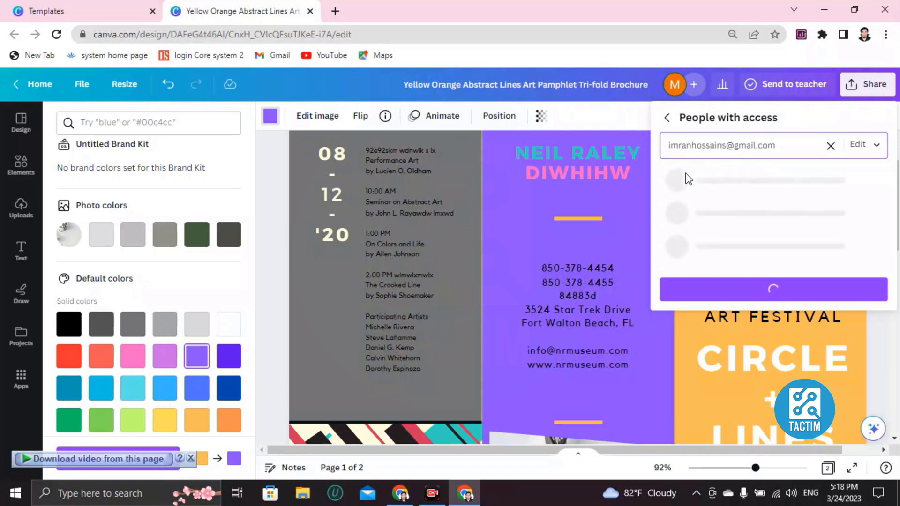
Step: Enter the recipient's e-mail address under Add people and confirm it
click(761, 263)
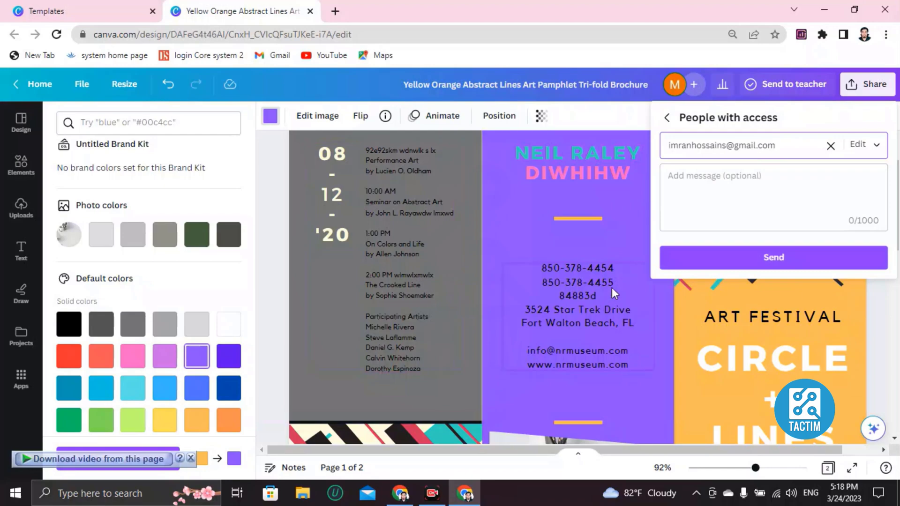
scroll(489, 297, down, 5)
scroll(489, 297, up, 5)
scroll(489, 297, down, 6)
scroll(489, 297, up, 5)
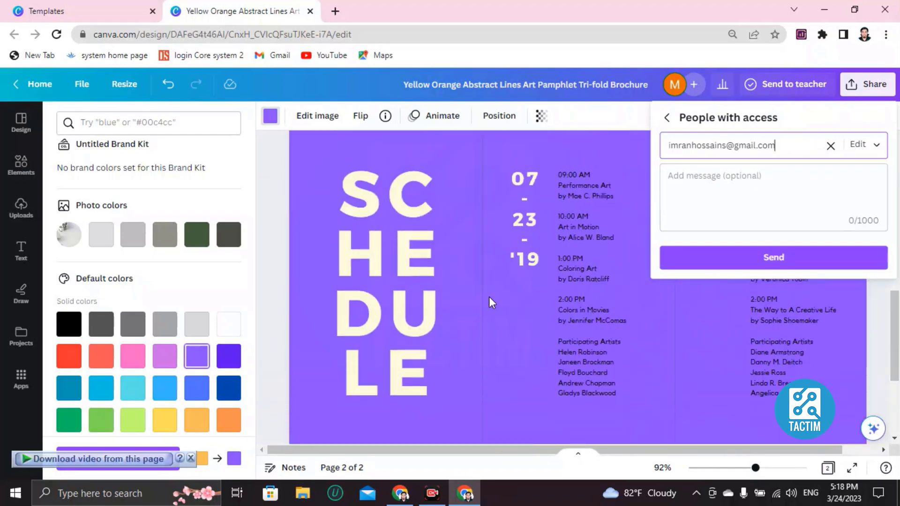